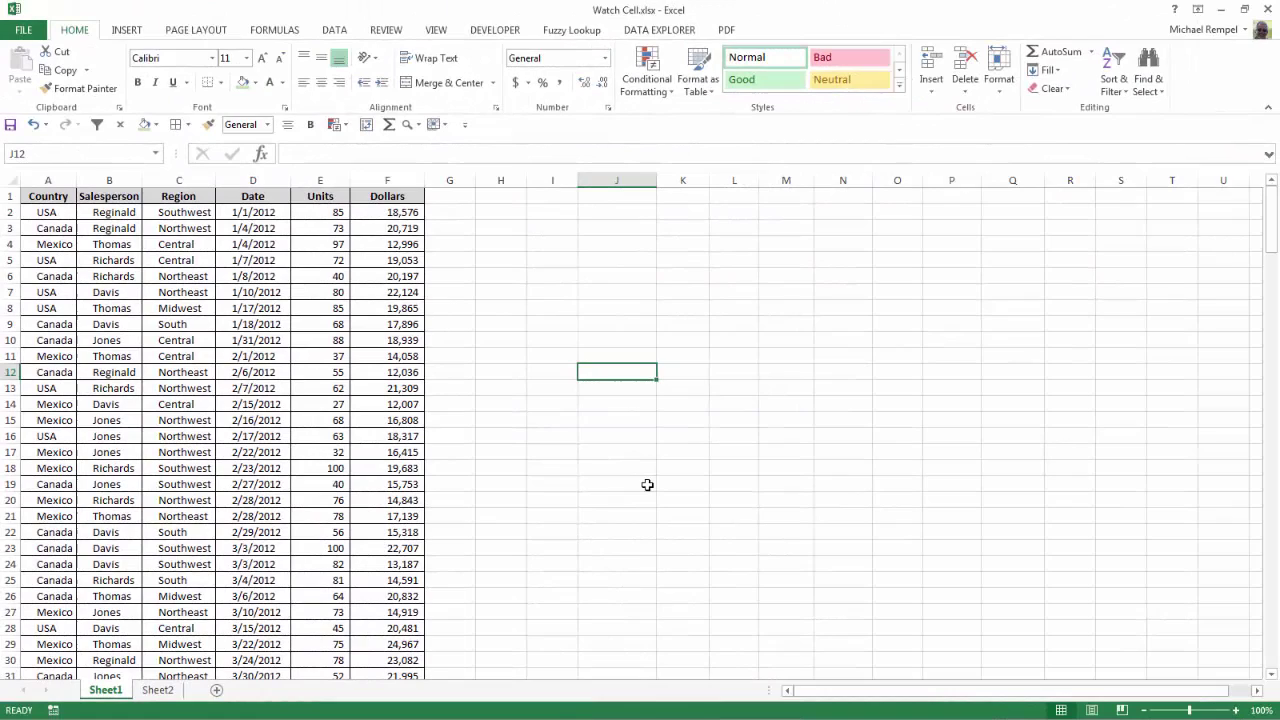
Step: Review the SubTotal Qty and SubTotal Value formulas on Sheet2, moving between Sheet1 and Sheet2
{"action": "scroll", "coordinate": [640, 430], "scroll_direction": "down", "scroll_amount": 20}
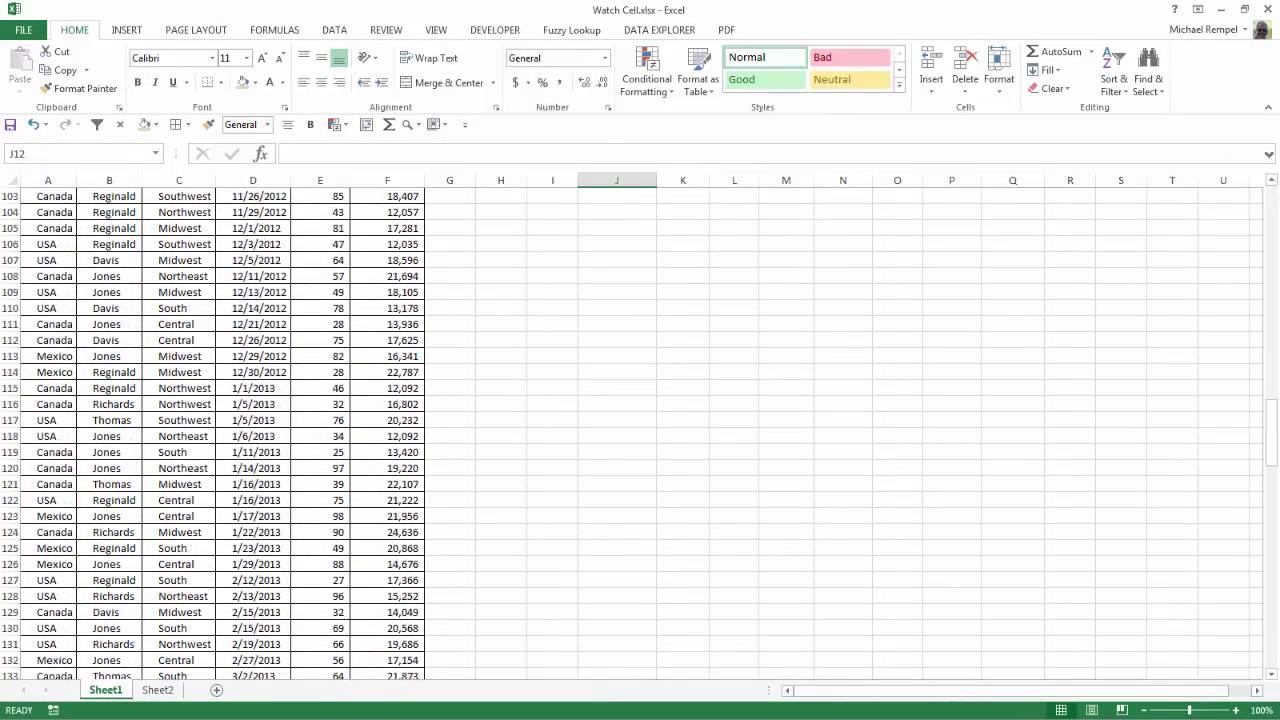
{"action": "scroll", "coordinate": [640, 430], "scroll_direction": "down", "scroll_amount": 20}
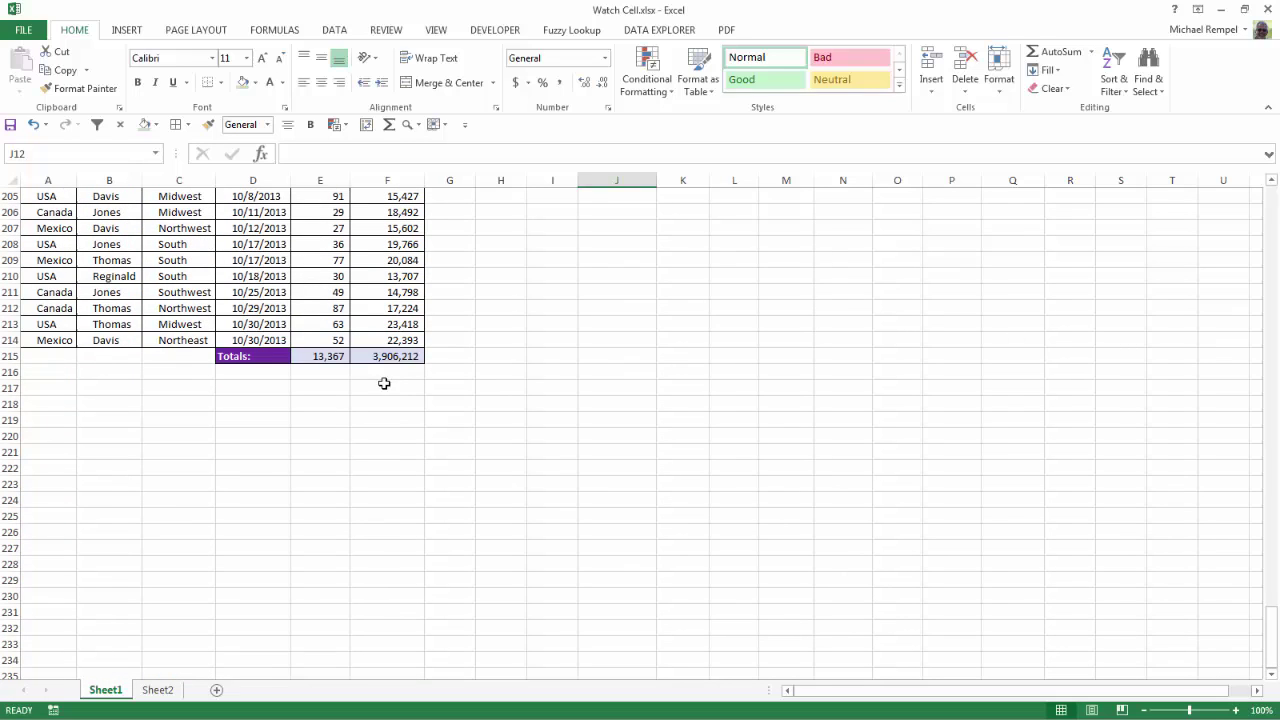
{"action": "left_click", "coordinate": [158, 690]}
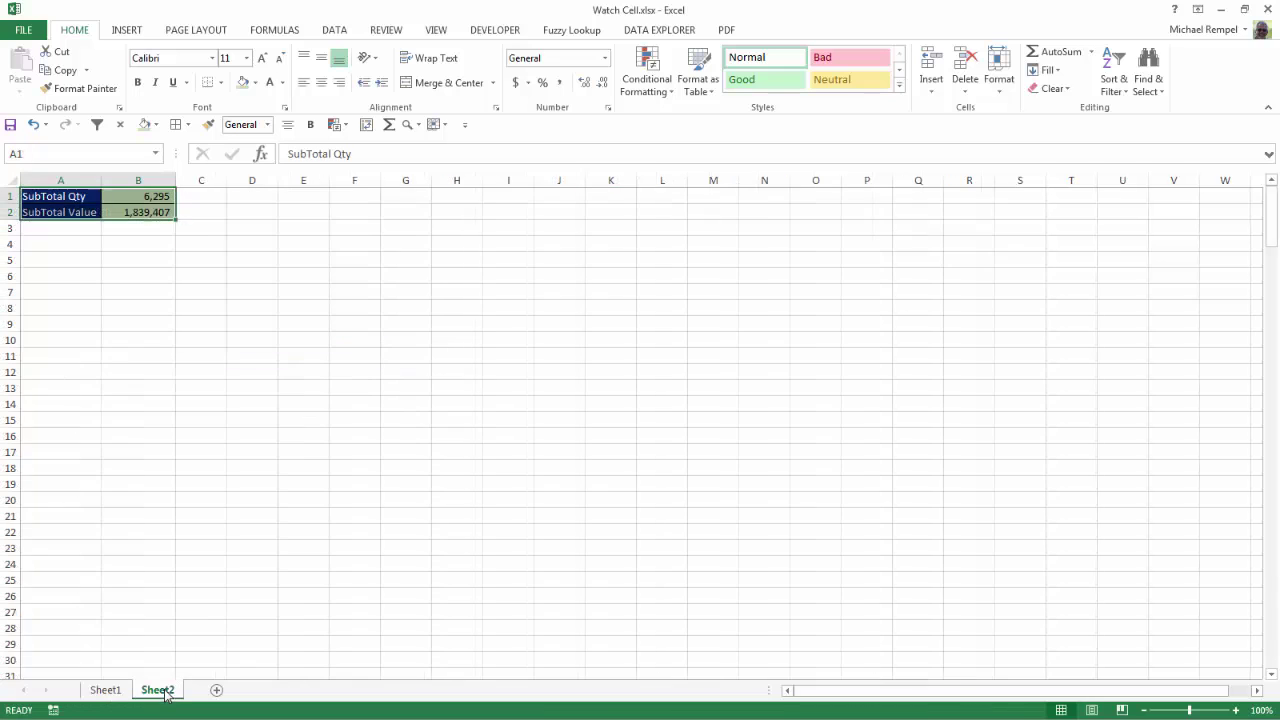
{"action": "left_click", "coordinate": [85, 316]}
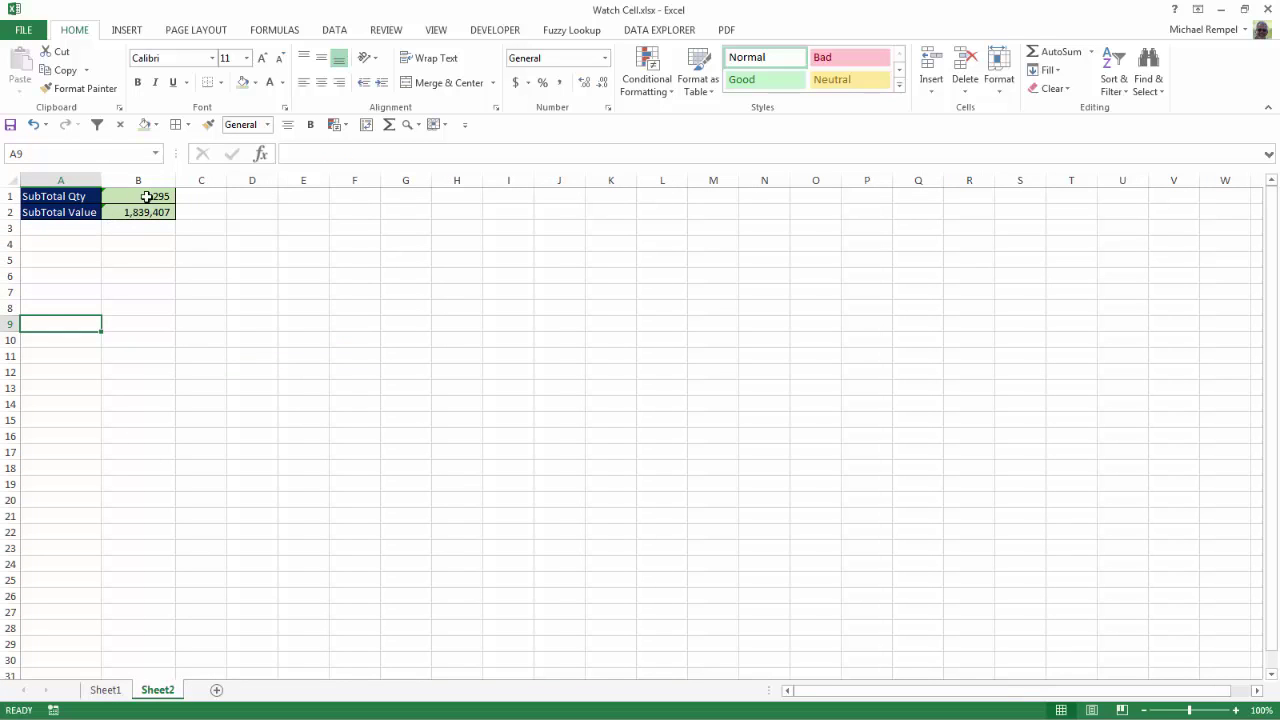
{"action": "left_click", "coordinate": [147, 196]}
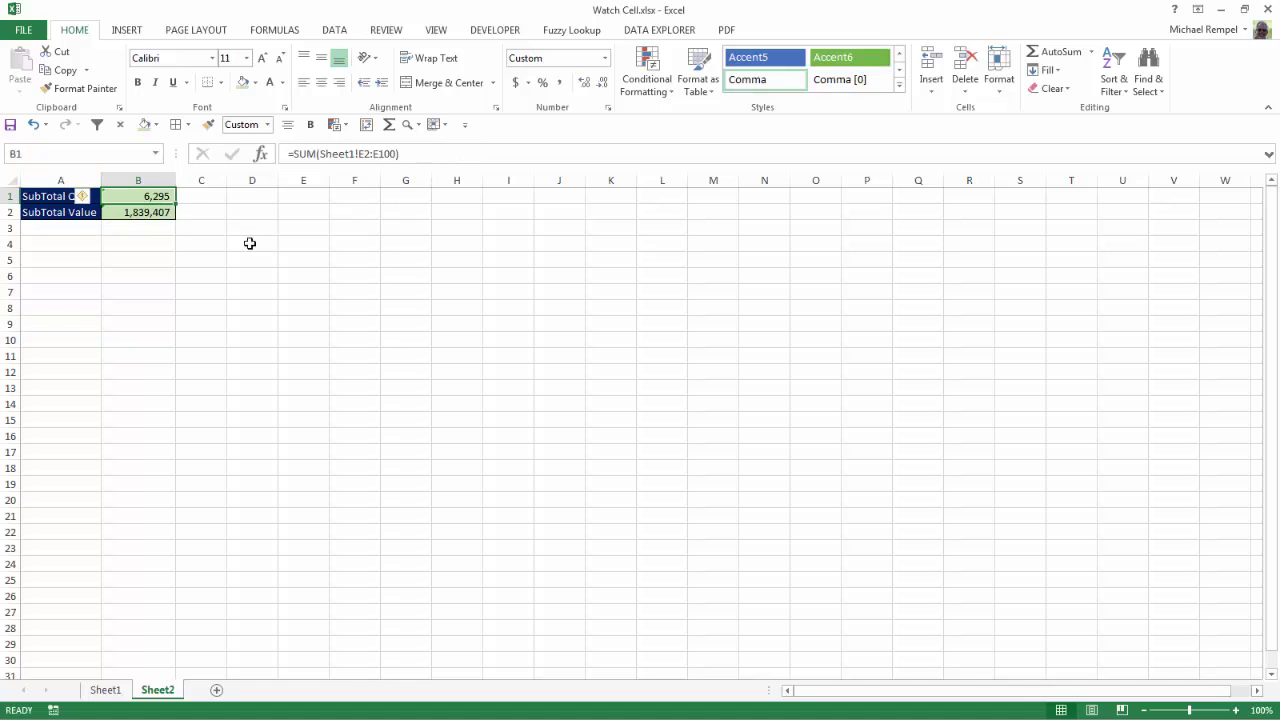
{"action": "left_click", "coordinate": [158, 211]}
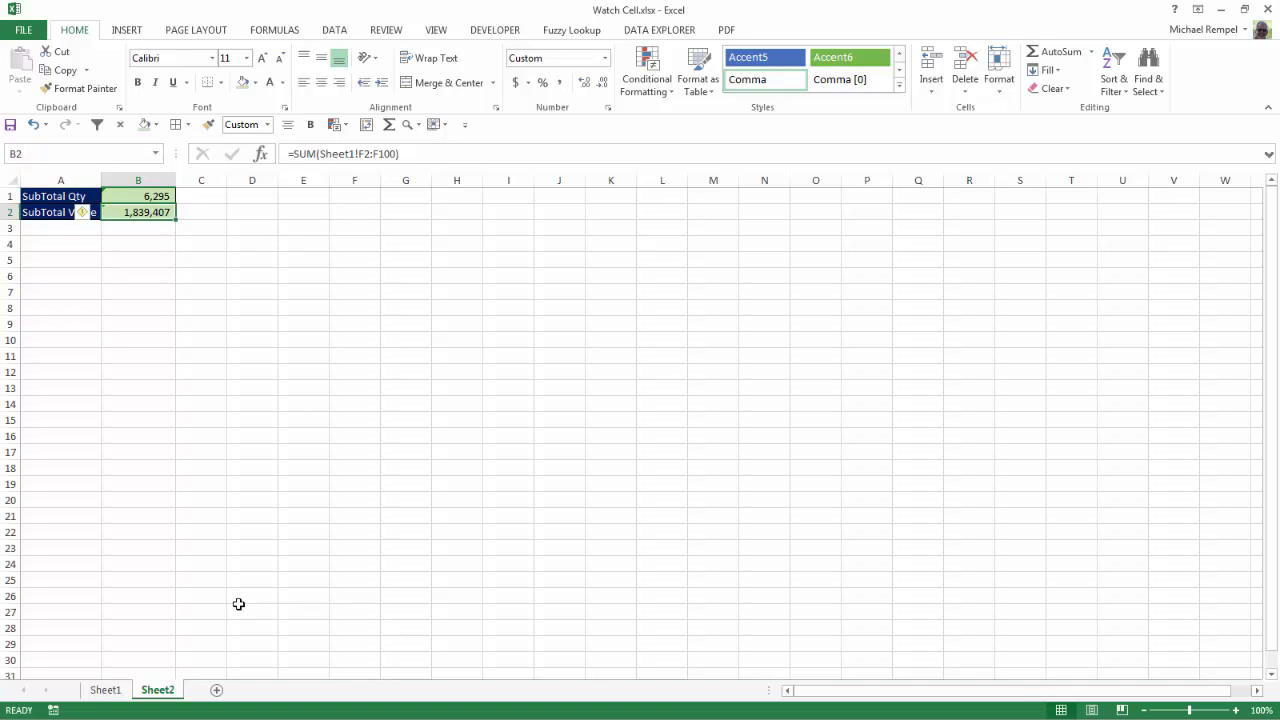
{"action": "left_click", "coordinate": [121, 693]}
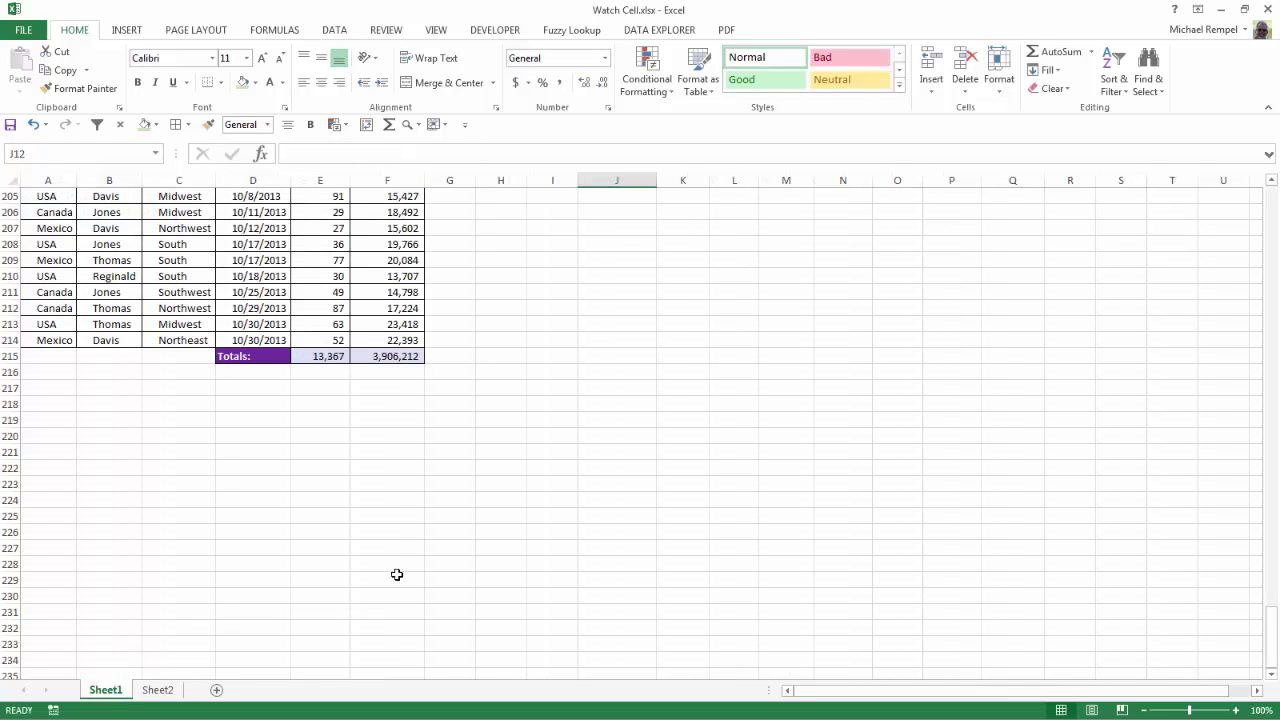
{"action": "key", "text": "ctrl+Home"}
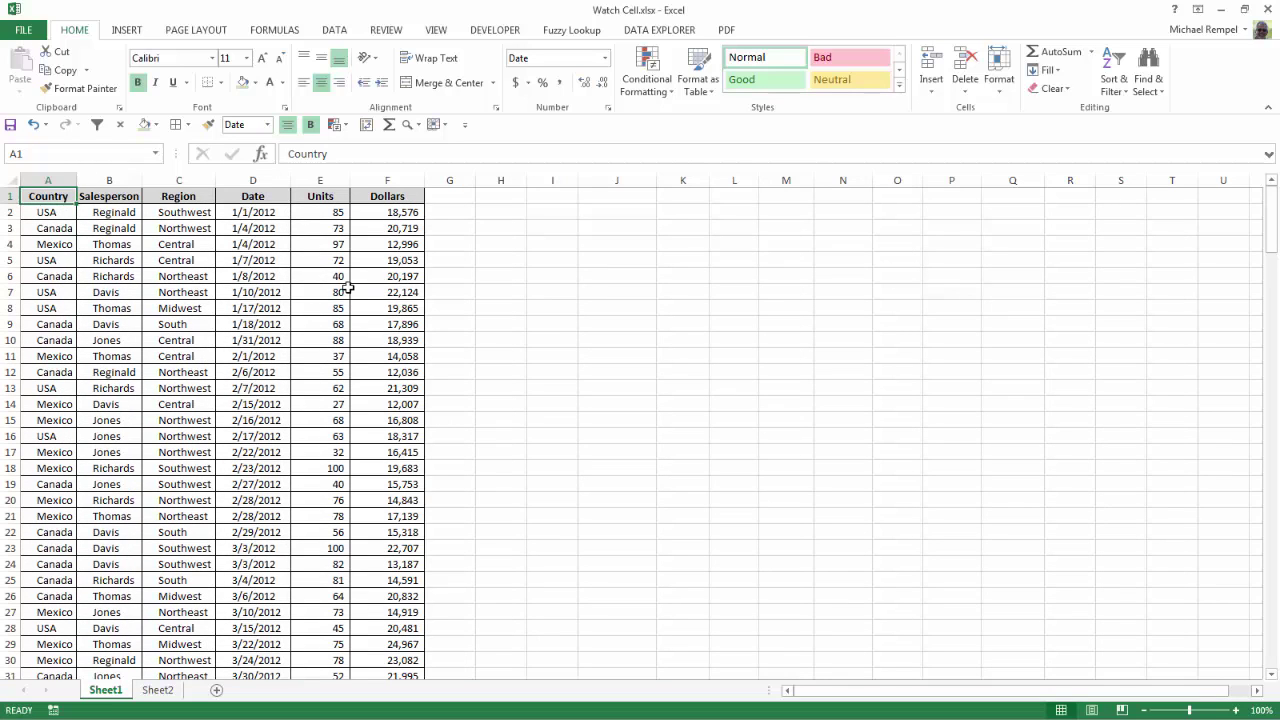
{"action": "scroll", "coordinate": [347, 289], "scroll_direction": "down", "scroll_amount": 20}
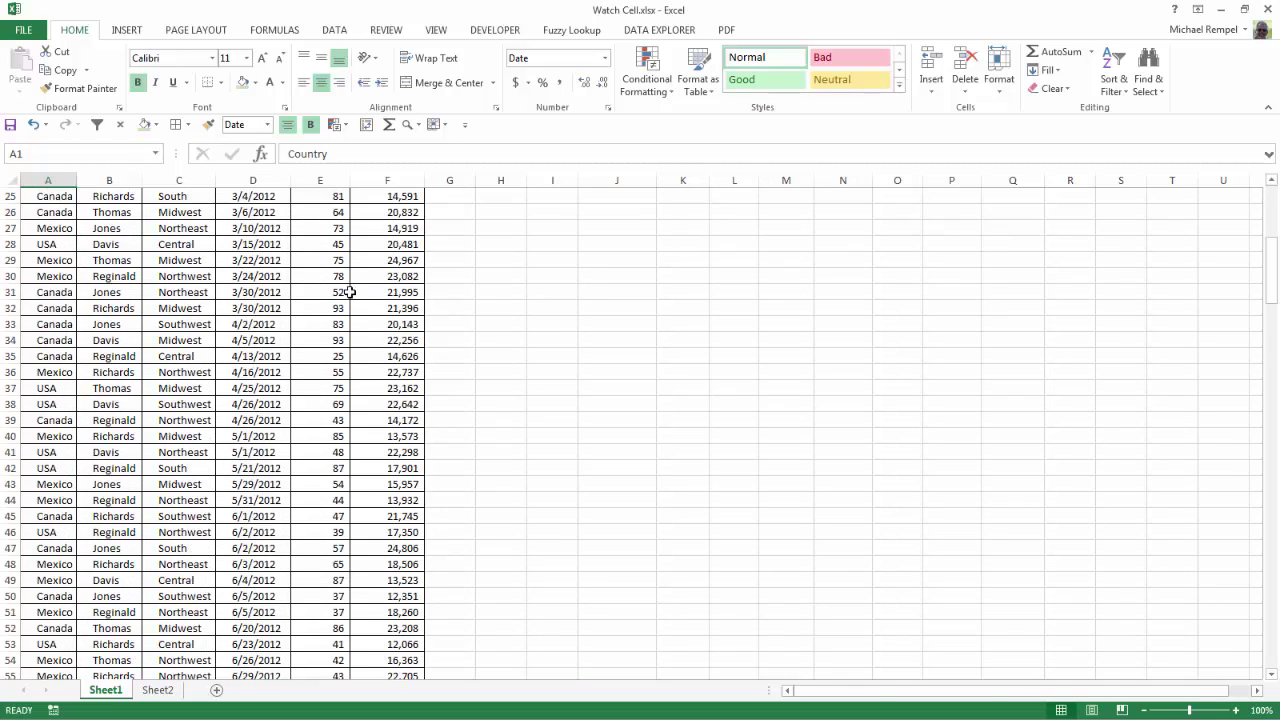
{"action": "scroll", "coordinate": [351, 321], "scroll_direction": "down", "scroll_amount": 20}
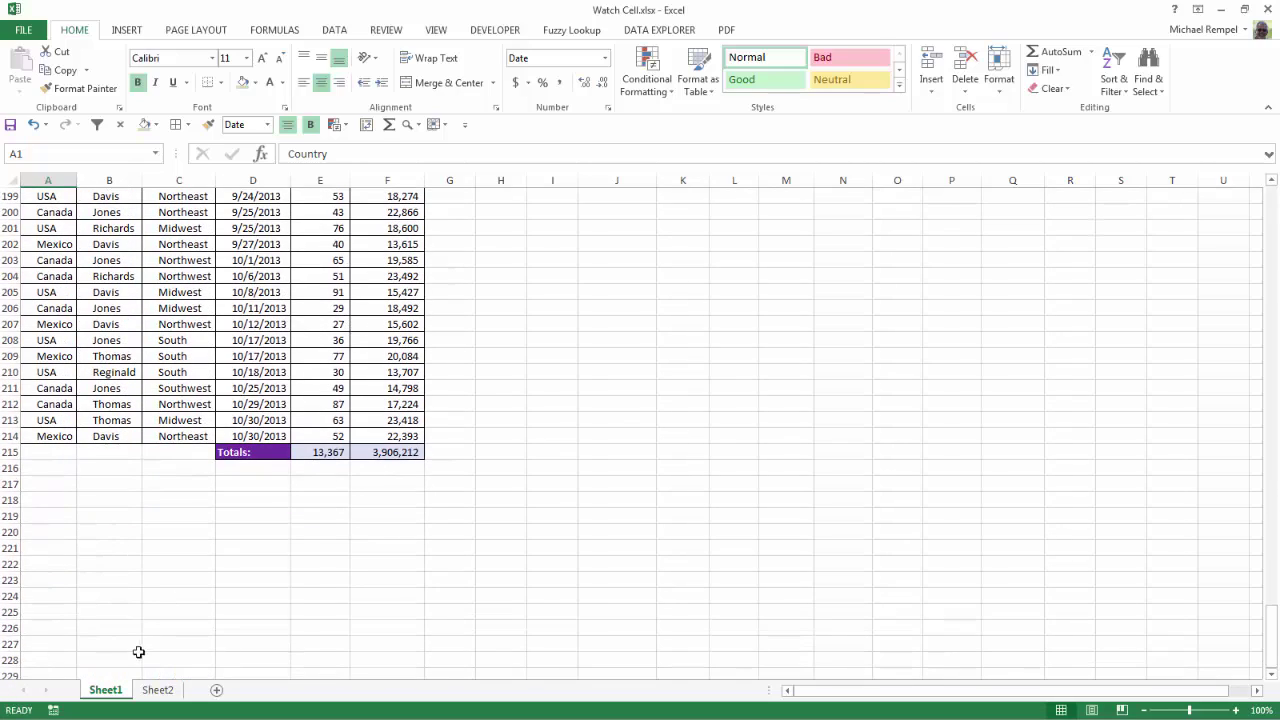
{"action": "left_click", "coordinate": [160, 690]}
{"action": "left_click", "coordinate": [105, 291]}
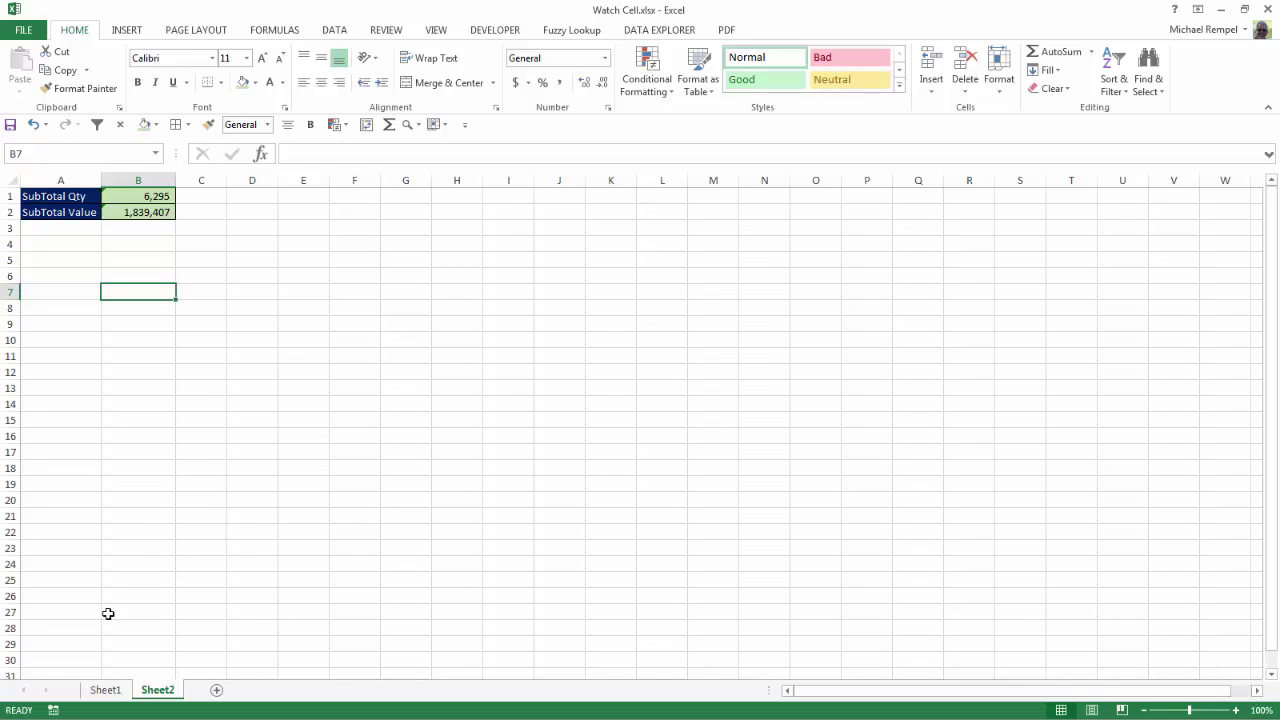
Step: Copy the Totals row D215:F215 on Sheet1 and return to the top of the sheet
{"action": "left_click", "coordinate": [104, 690]}
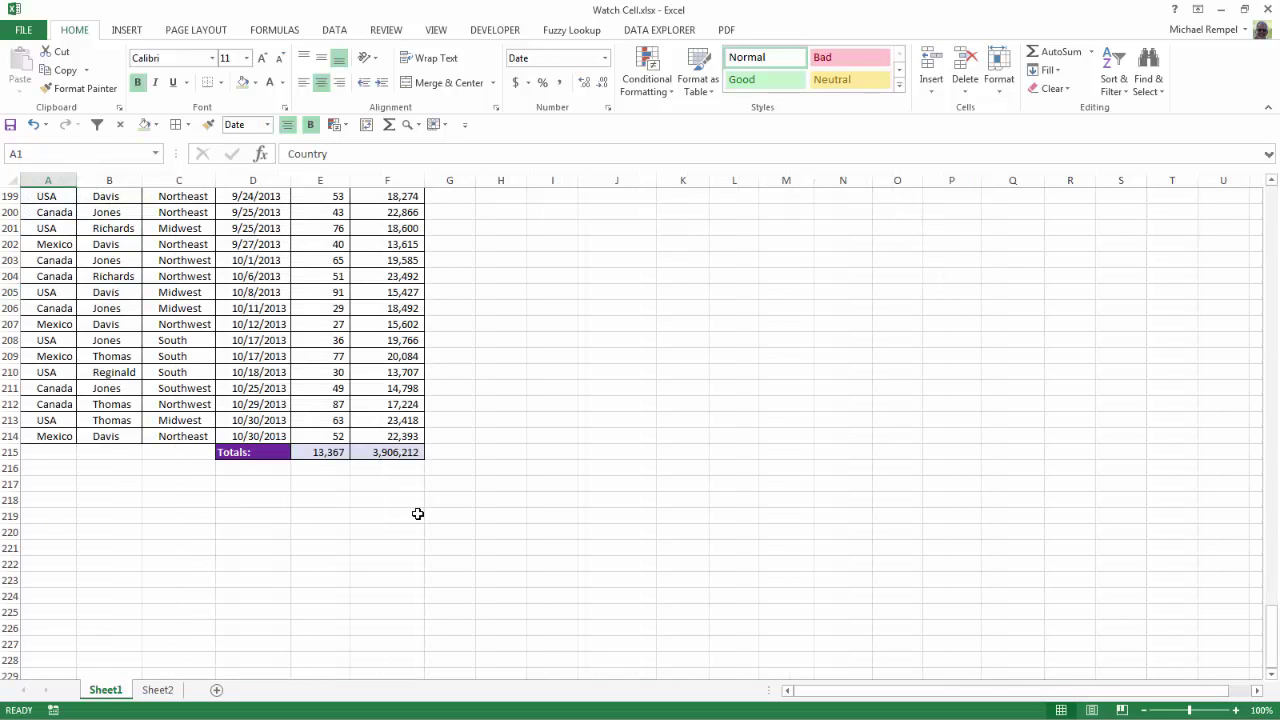
{"action": "key", "text": "ctrl+Home"}
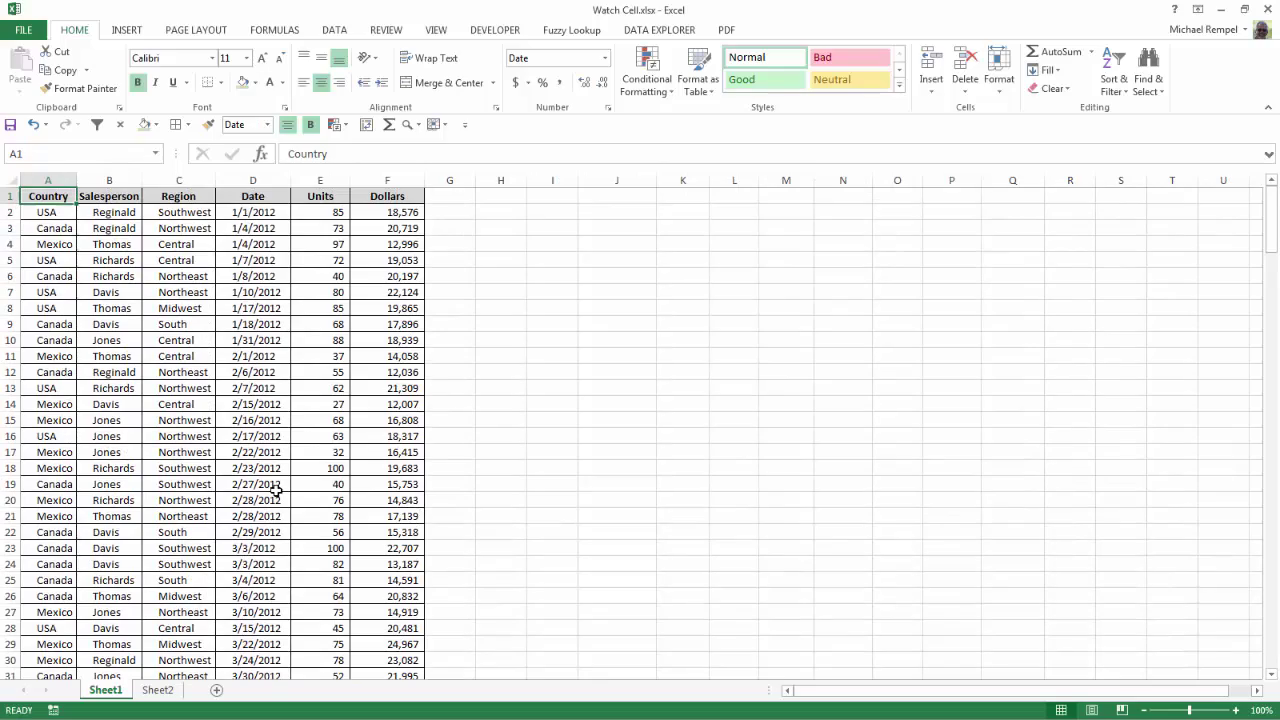
{"action": "key", "text": "Page_Down"}
{"action": "key", "text": "Page_Down"}
{"action": "key", "text": "Page_Down"}
{"action": "key", "text": "Page_Down"}
{"action": "key", "text": "Page_Down"}
{"action": "key", "text": "Page_Down"}
{"action": "key", "text": "Page_Down"}
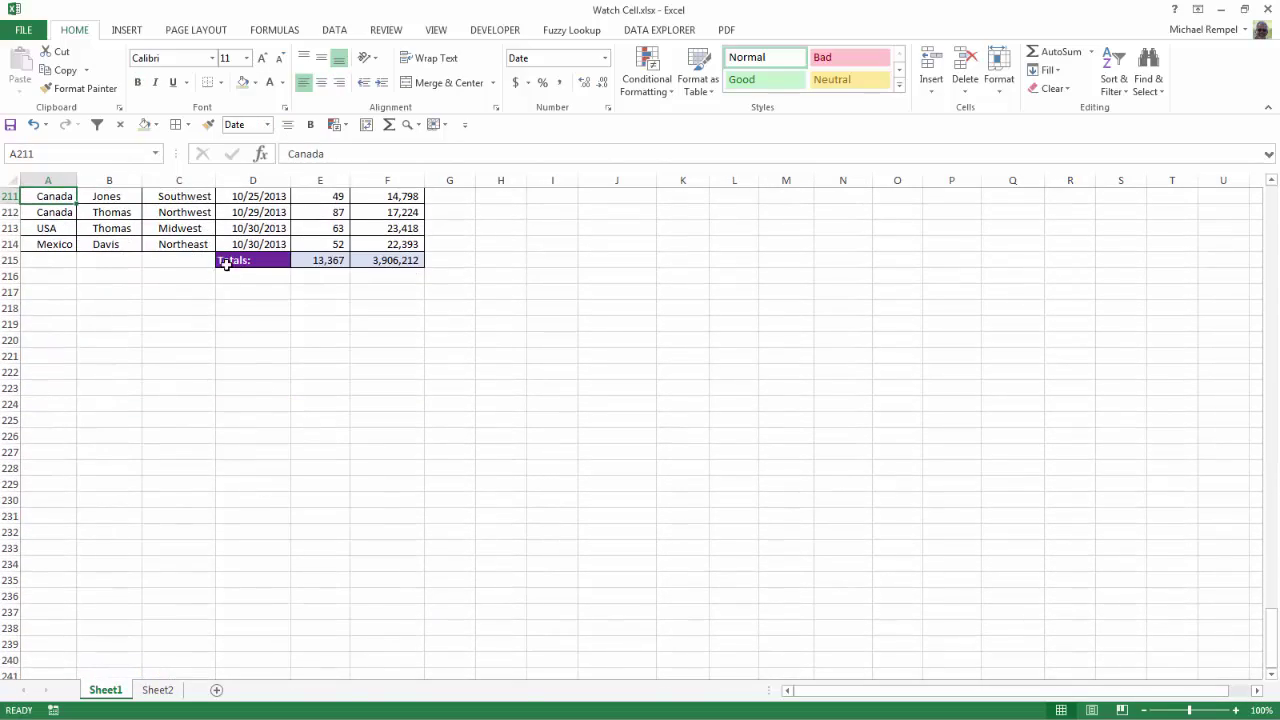
{"action": "left_click_drag", "start_coordinate": [227, 262], "coordinate": [397, 263]}
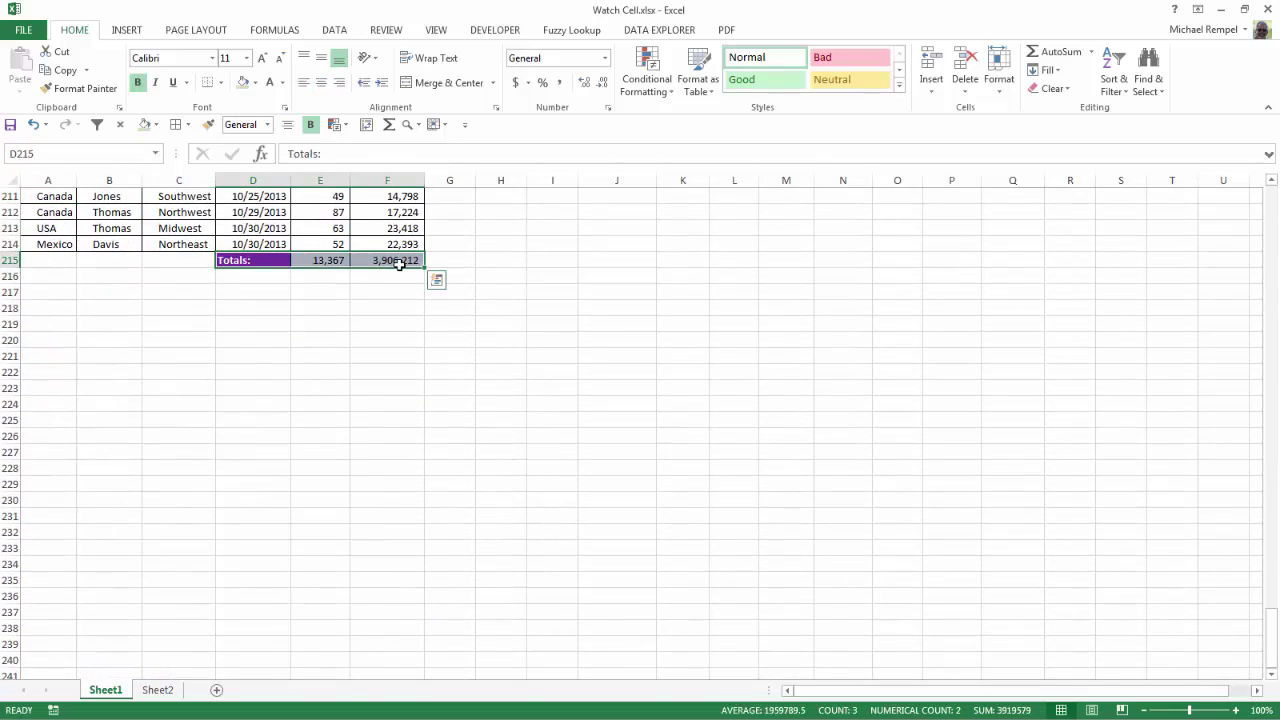
{"action": "key", "text": "ctrl+c"}
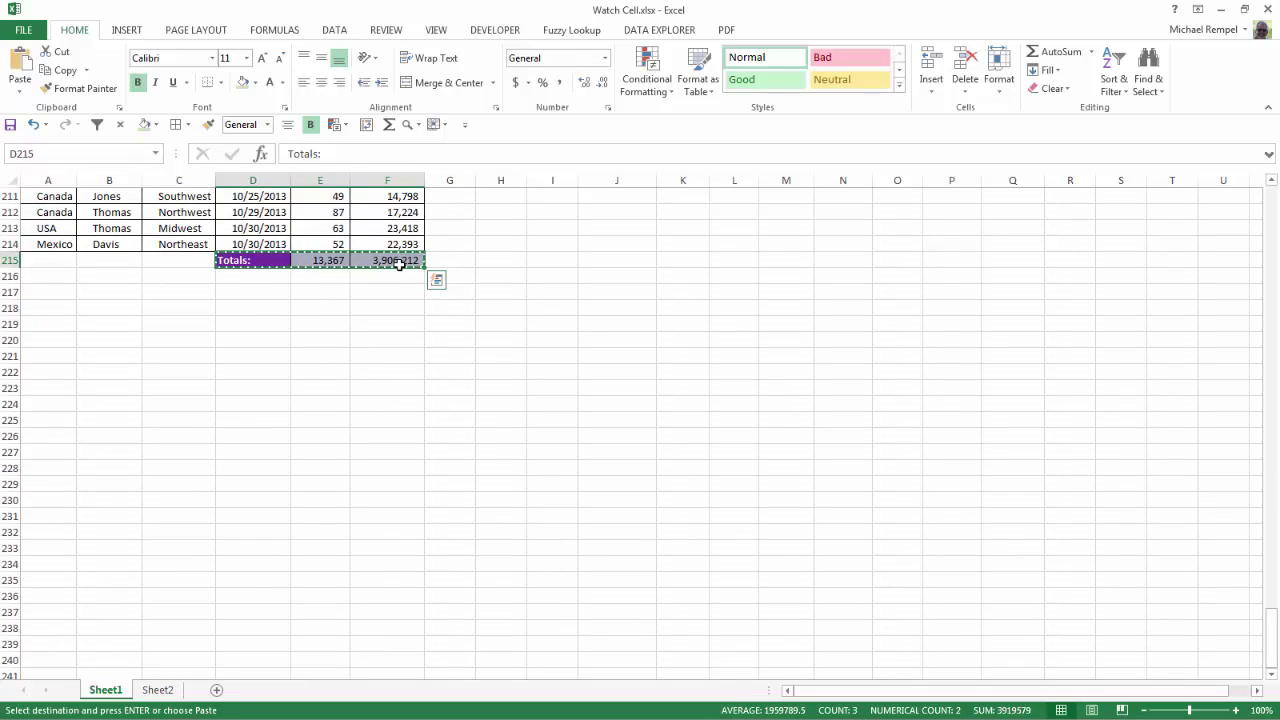
{"action": "key", "text": "ctrl+Home"}
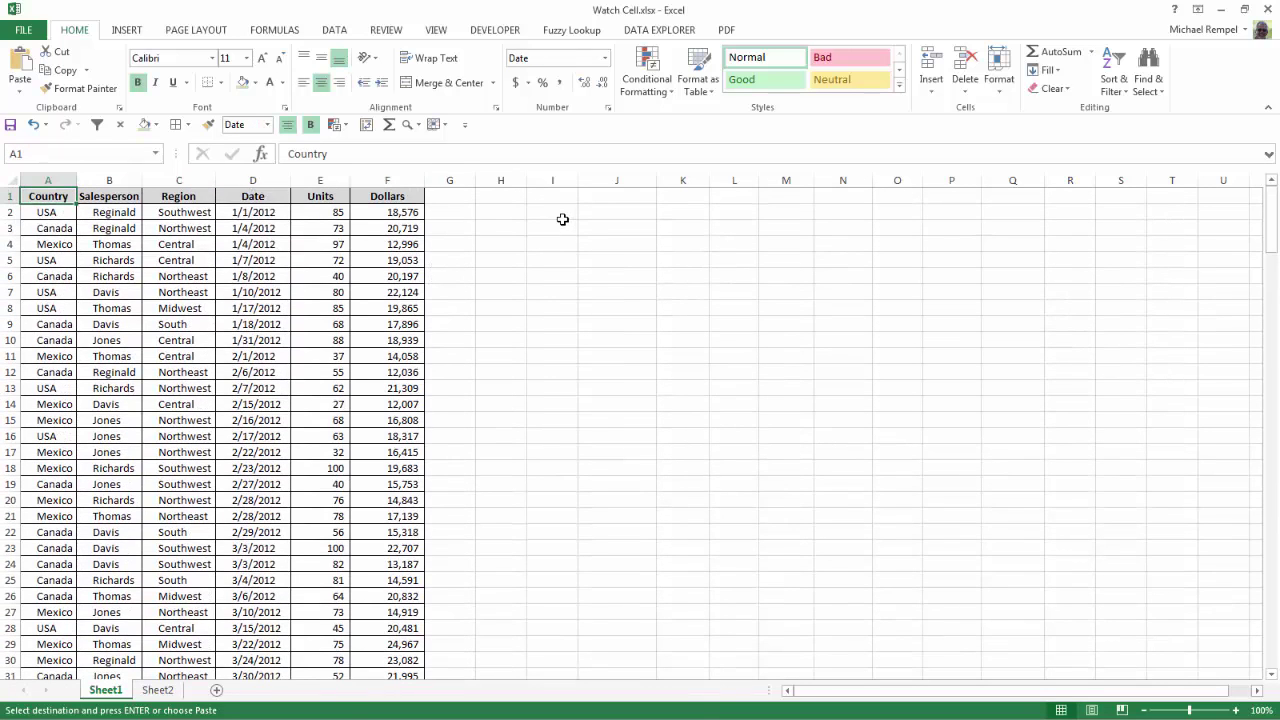
Step: Paste the copied Totals row at I2 as a linked picture and drag it a few rows lower
{"action": "left_click", "coordinate": [562, 217]}
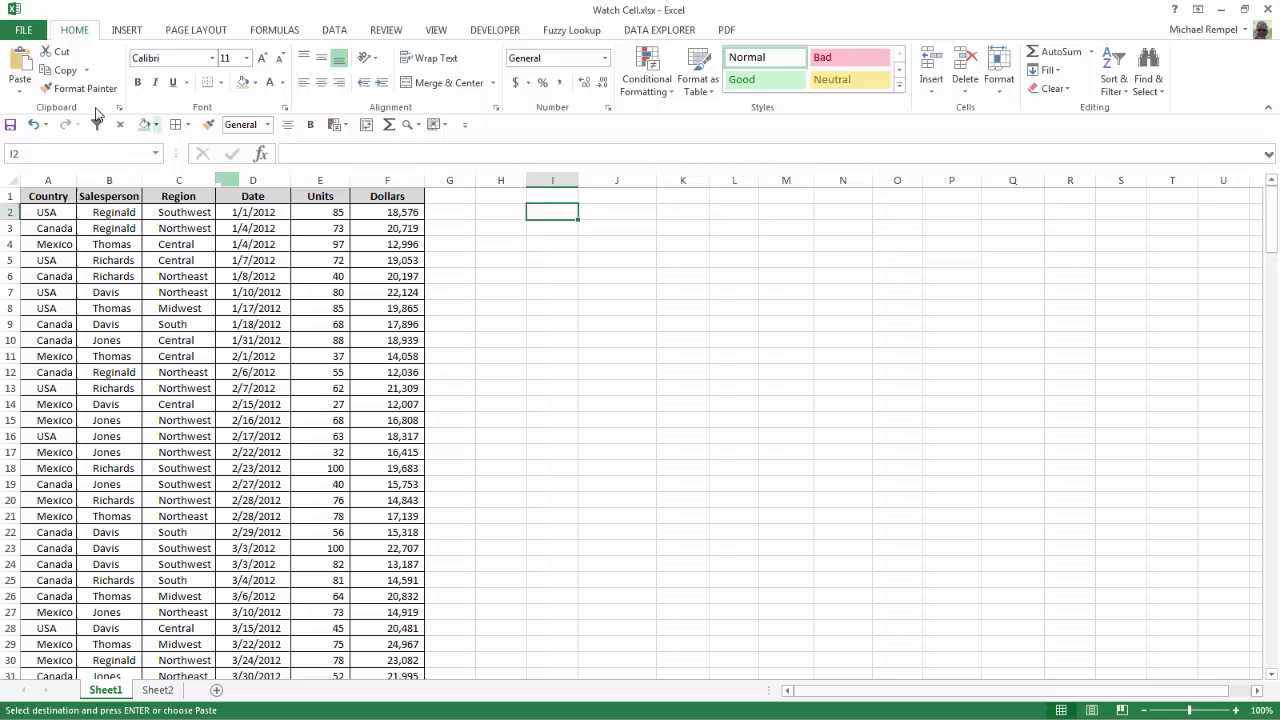
{"action": "left_click", "coordinate": [22, 88]}
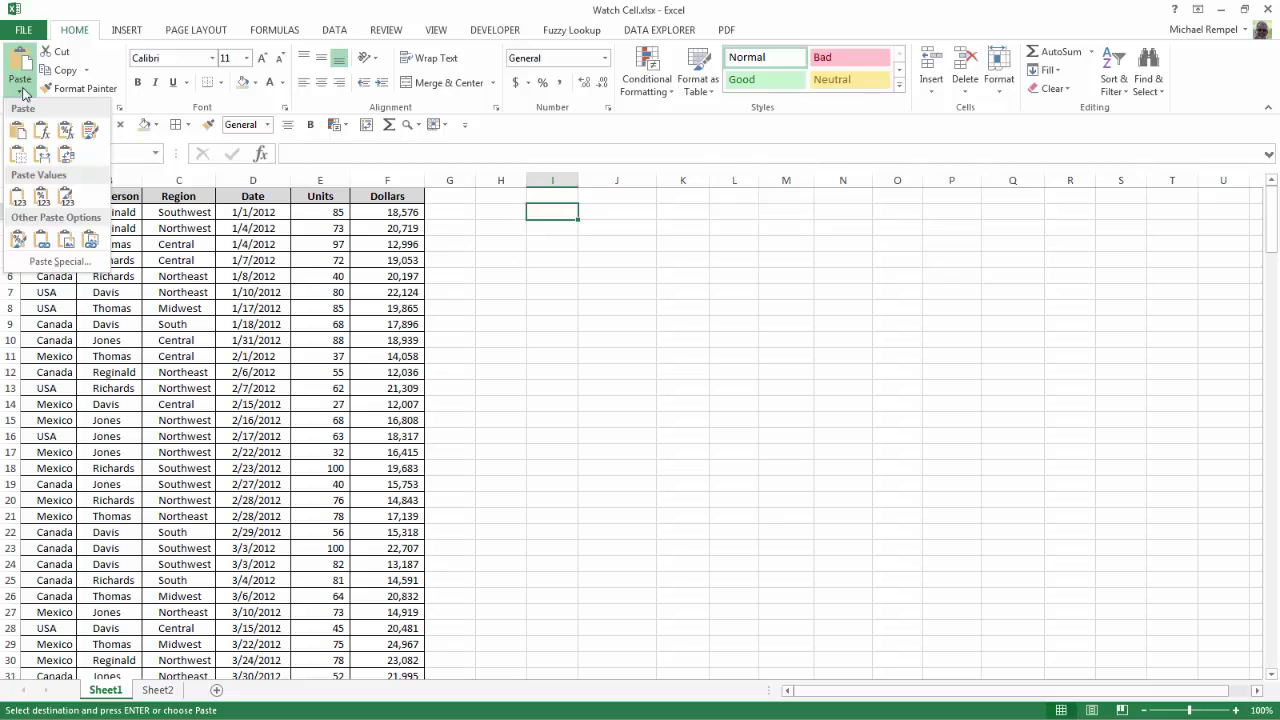
{"action": "left_click", "coordinate": [90, 243]}
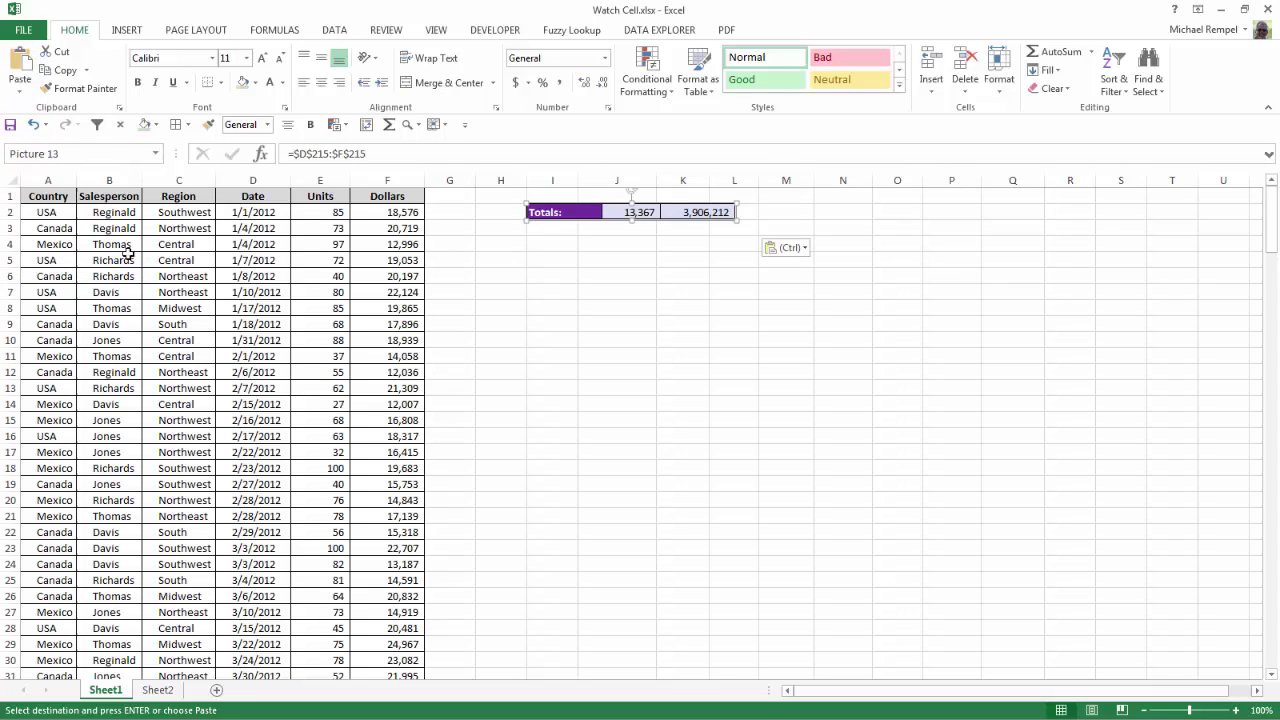
{"action": "left_click", "coordinate": [547, 308]}
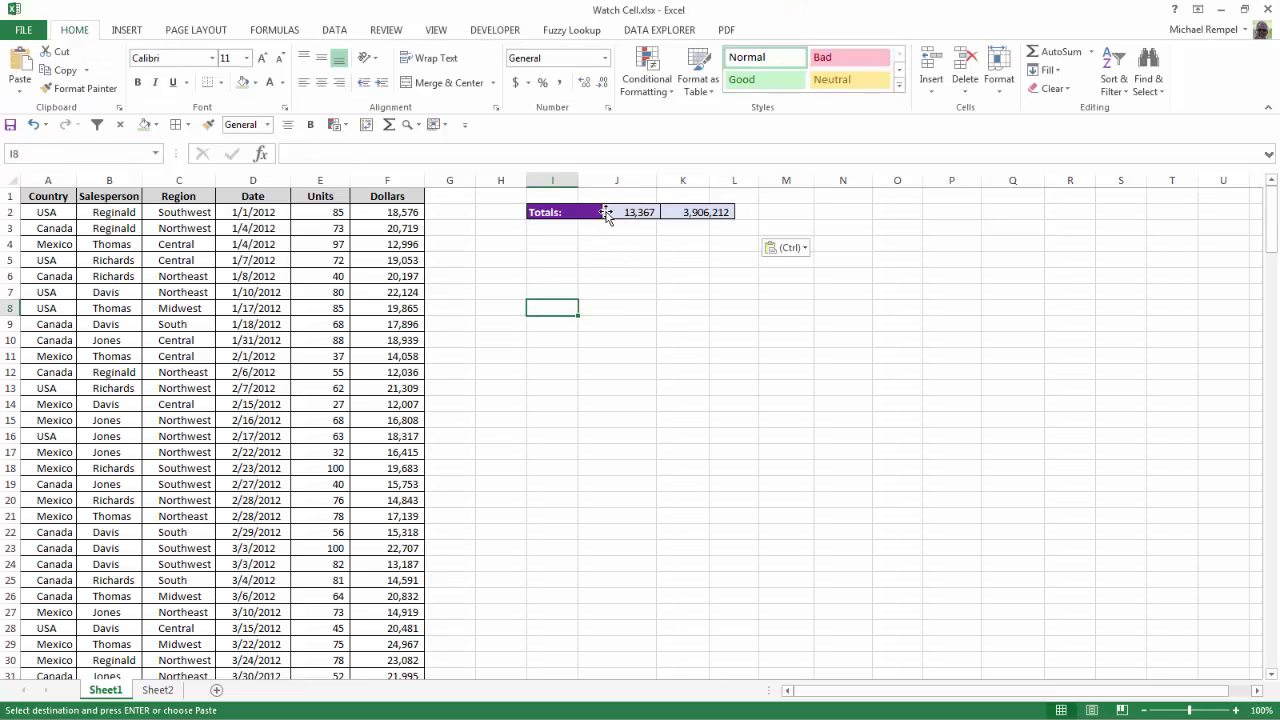
{"action": "left_click_drag", "start_coordinate": [605, 212], "coordinate": [482, 238]}
Step: Drop the Totals picture near H3, enter 5,000,000 in F2, and compare with row 215
{"action": "left_click", "coordinate": [510, 326]}
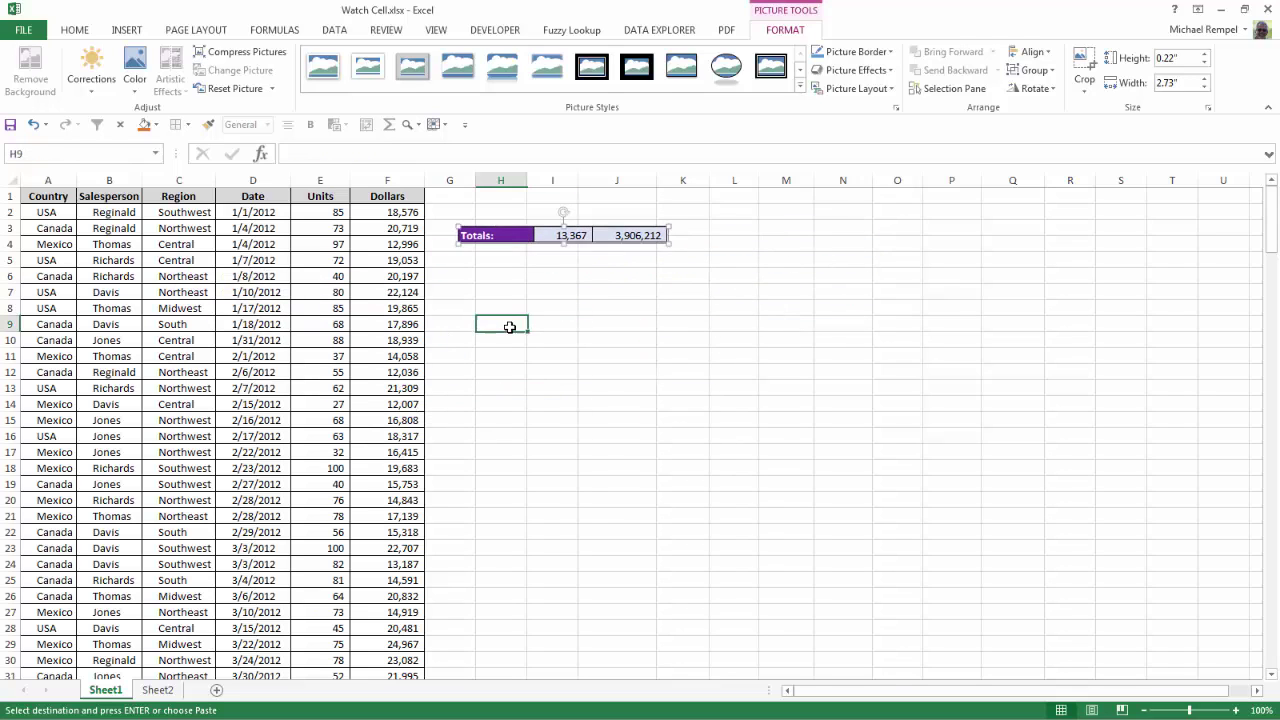
{"action": "left_click", "coordinate": [391, 213]}
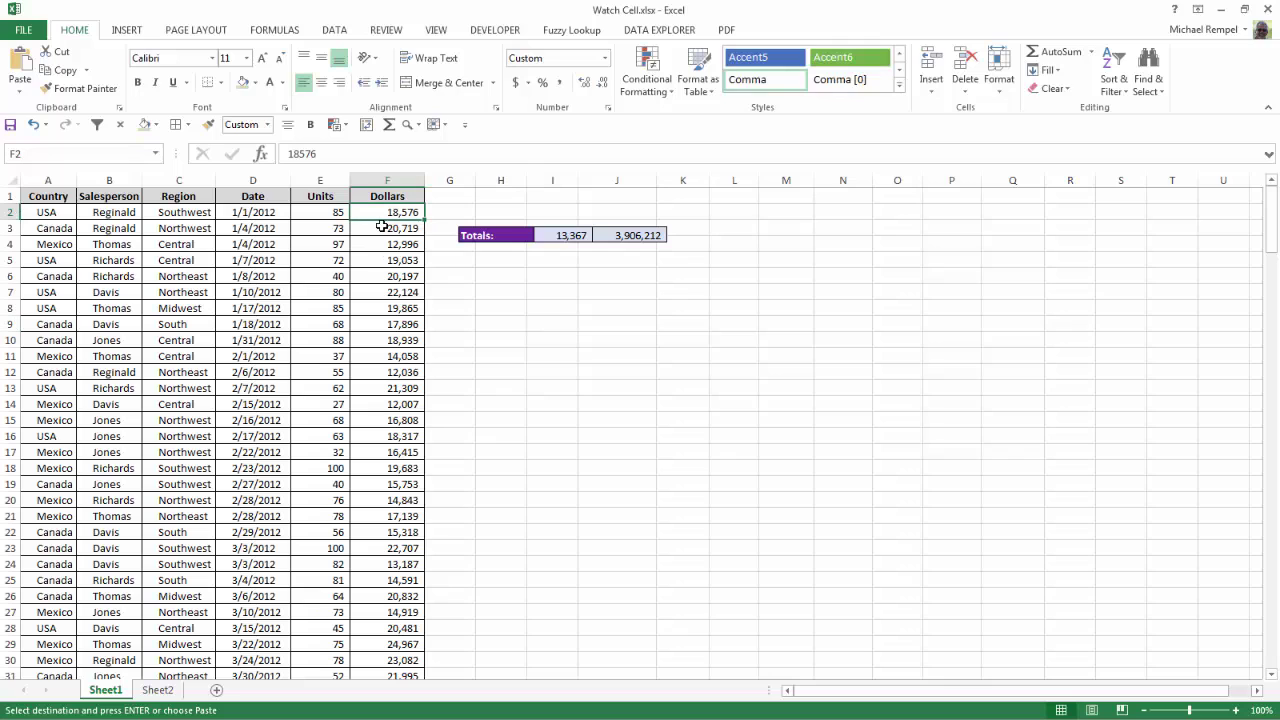
{"action": "type", "text": "5000000"}
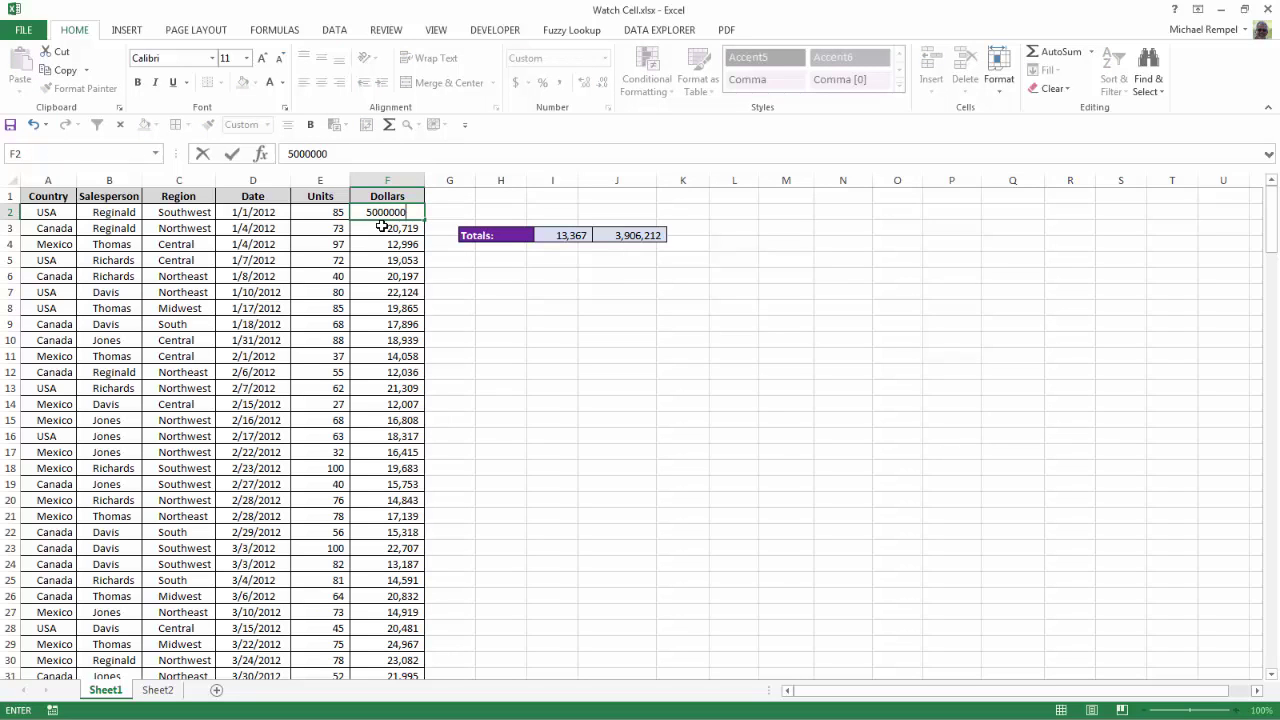
{"action": "key", "text": "Return"}
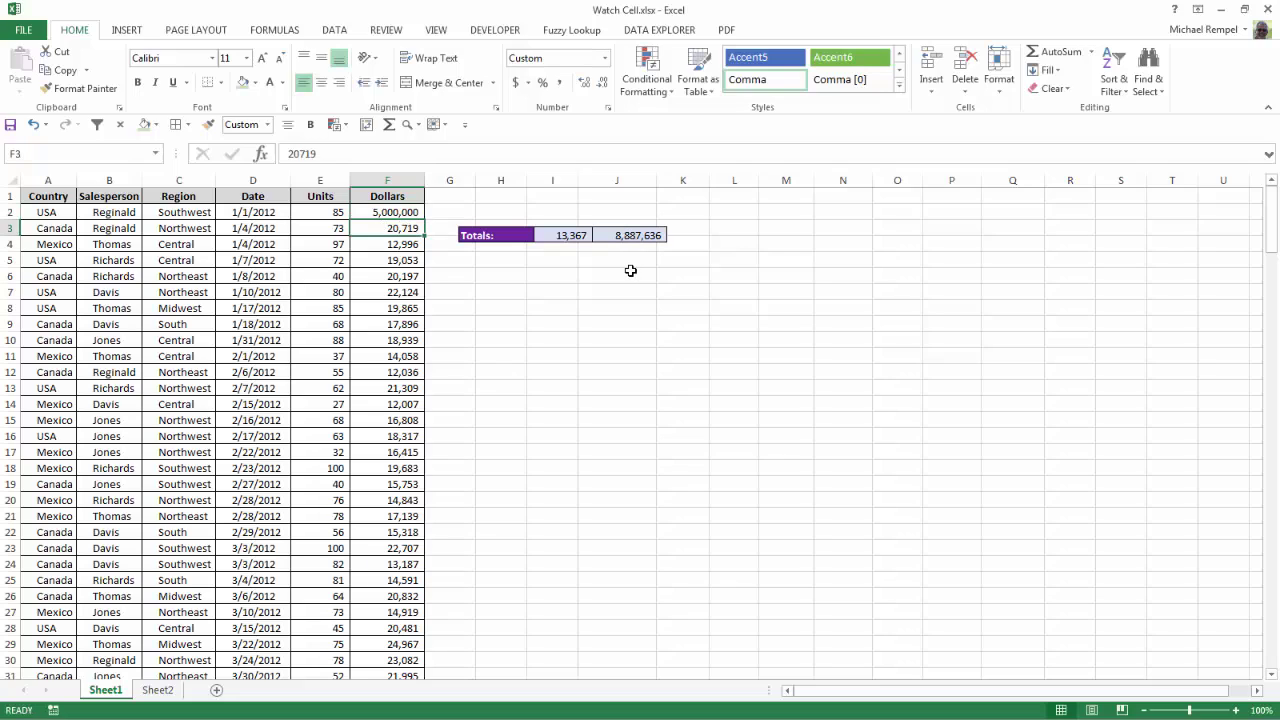
{"action": "scroll", "coordinate": [566, 360], "scroll_direction": "down", "scroll_amount": 20}
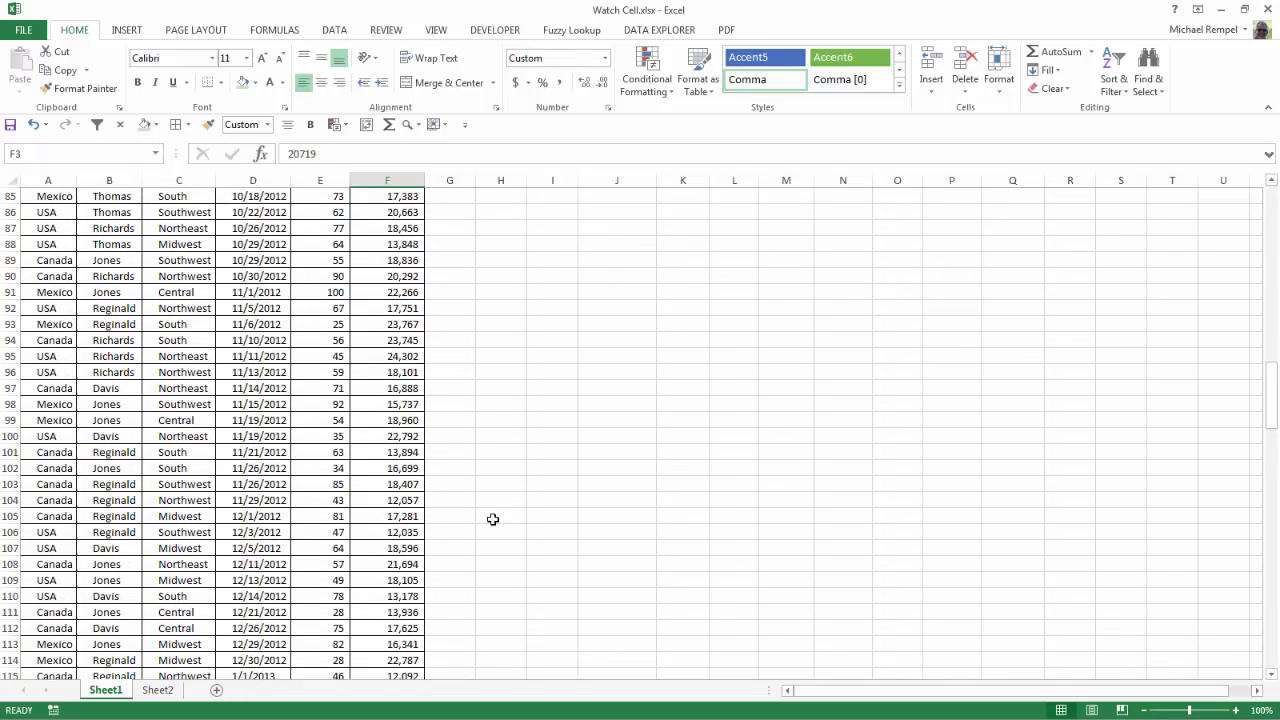
{"action": "scroll", "coordinate": [502, 515], "scroll_direction": "down", "scroll_amount": 20}
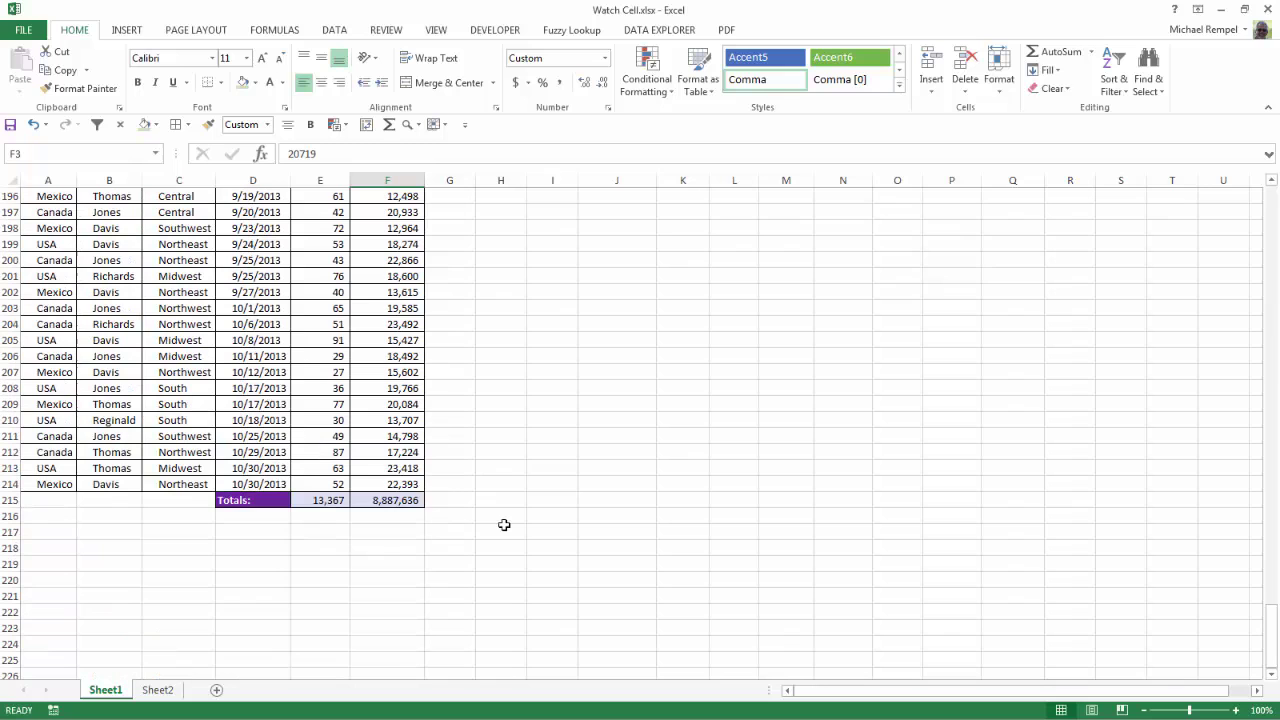
{"action": "key", "text": "ctrl+Home"}
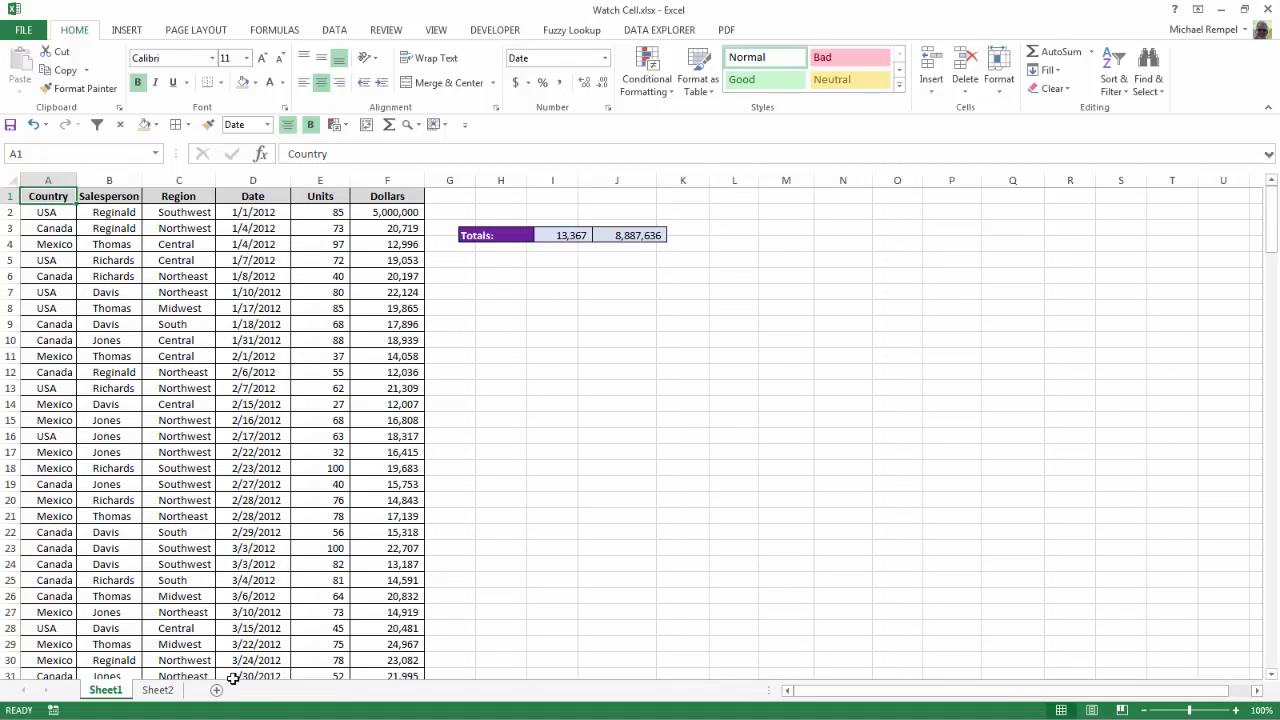
Step: Copy Sheet2's two subtotal cells and paste them at I6 on Sheet1 as a linked picture beside Totals
{"action": "left_click", "coordinate": [160, 690]}
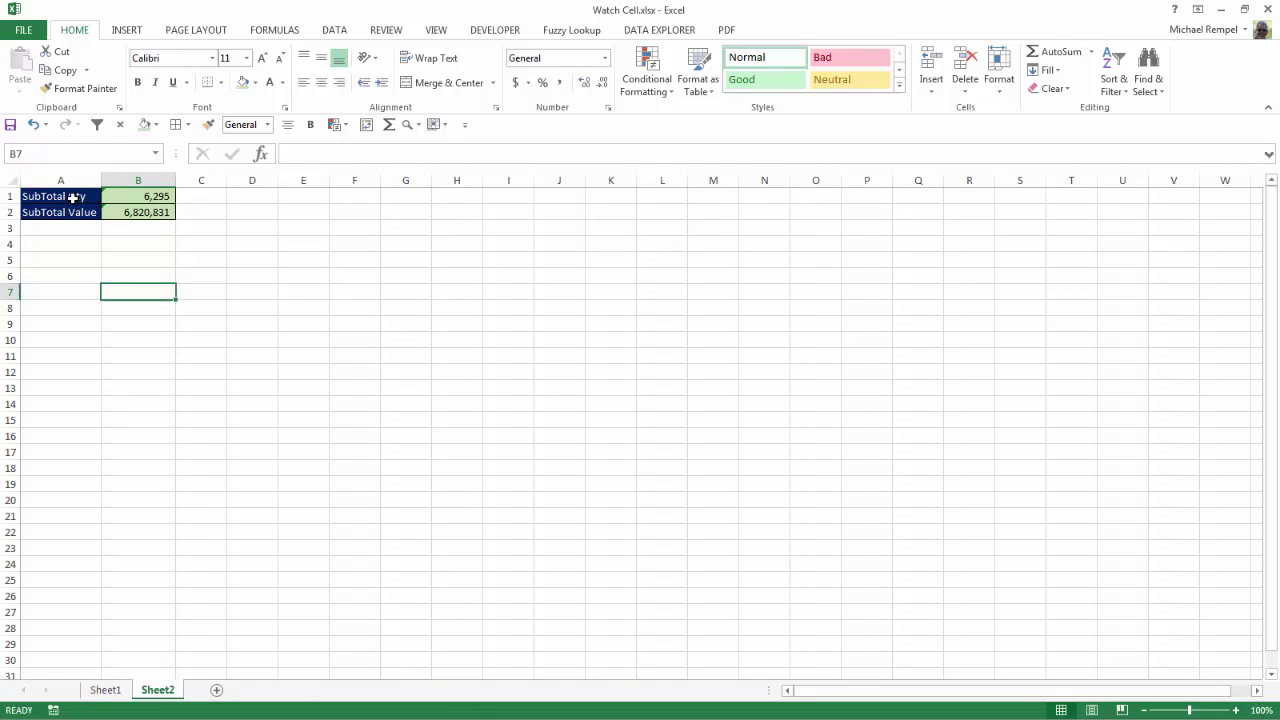
{"action": "left_click_drag", "start_coordinate": [78, 200], "coordinate": [119, 211]}
{"action": "key", "text": "ctrl+c"}
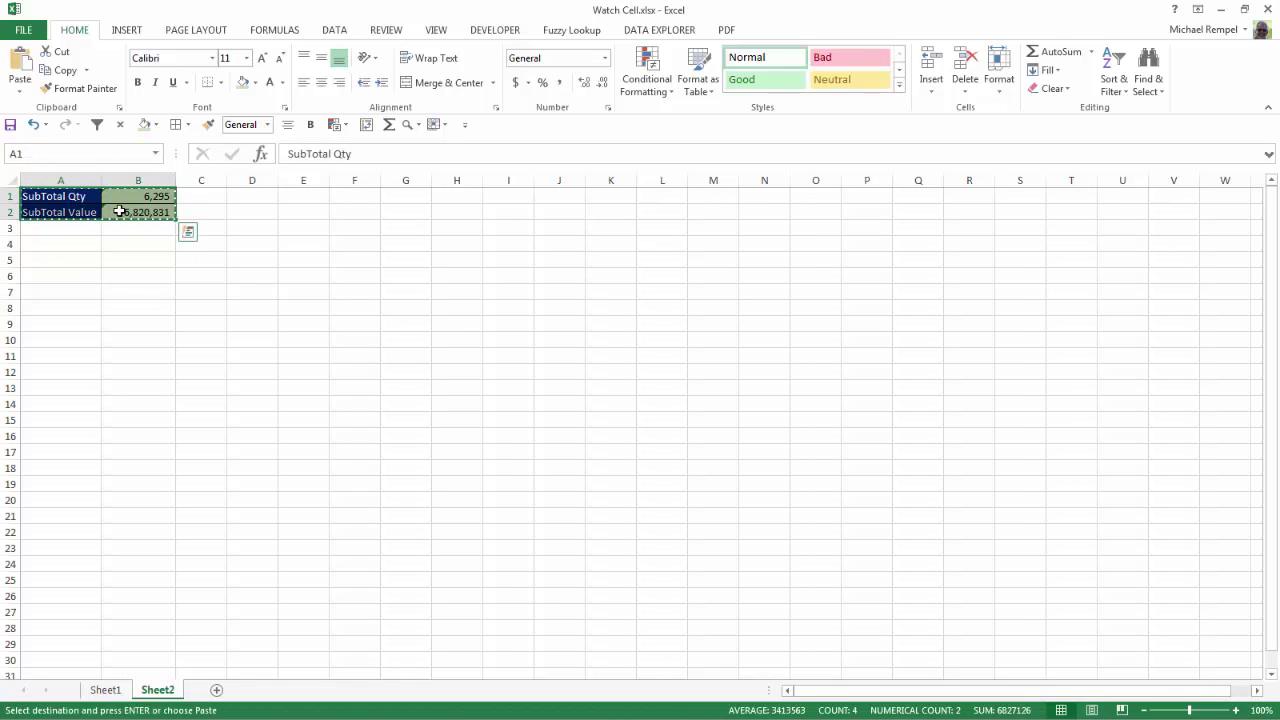
{"action": "left_click", "coordinate": [106, 690]}
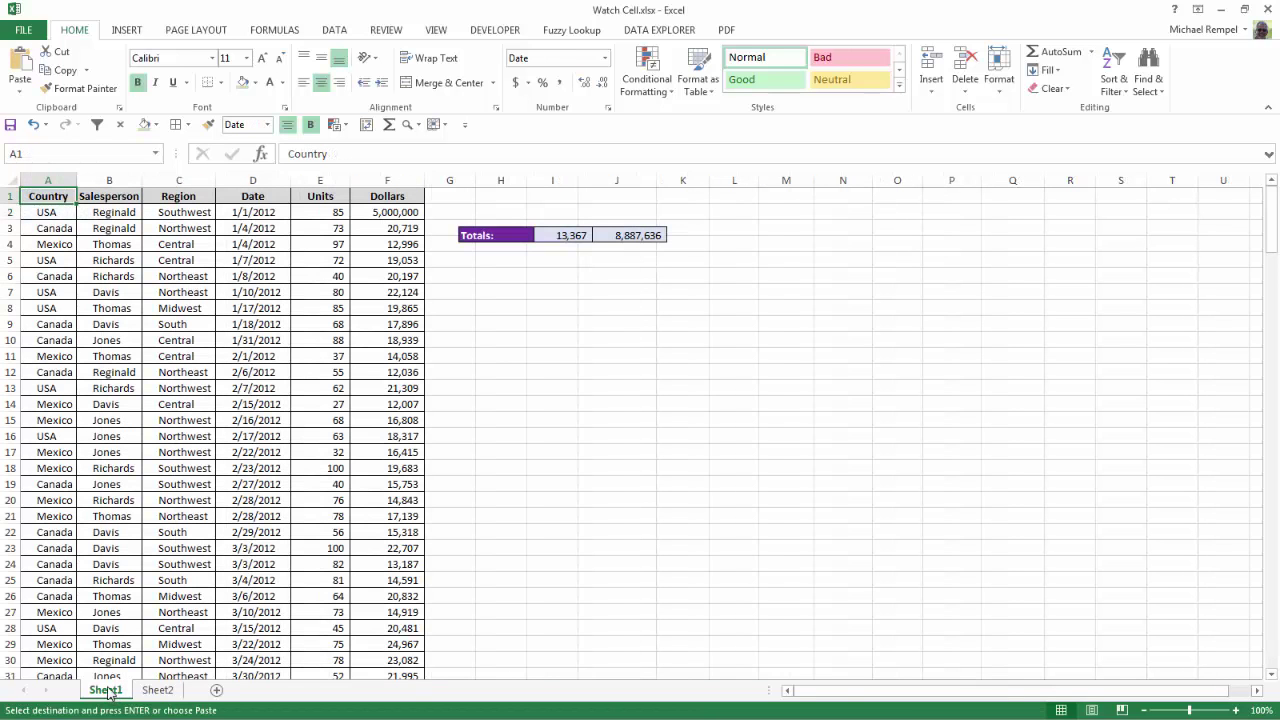
{"action": "left_click", "coordinate": [537, 281]}
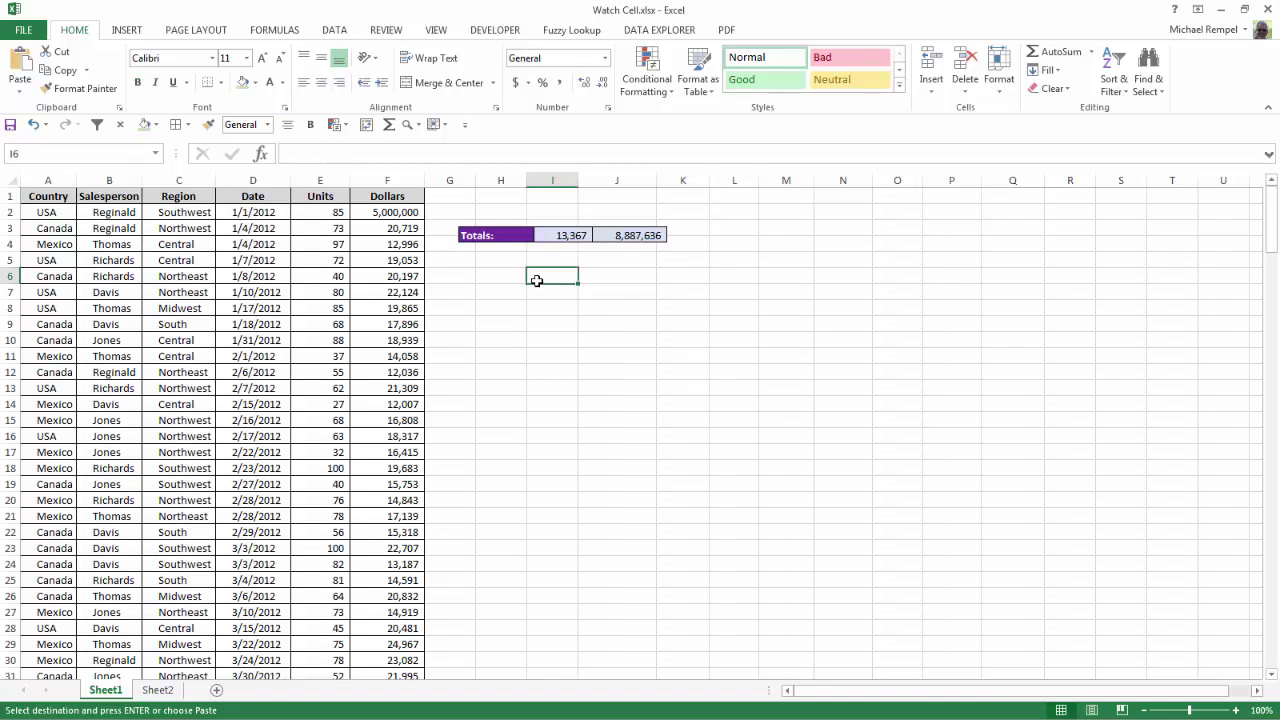
{"action": "left_click", "coordinate": [20, 85]}
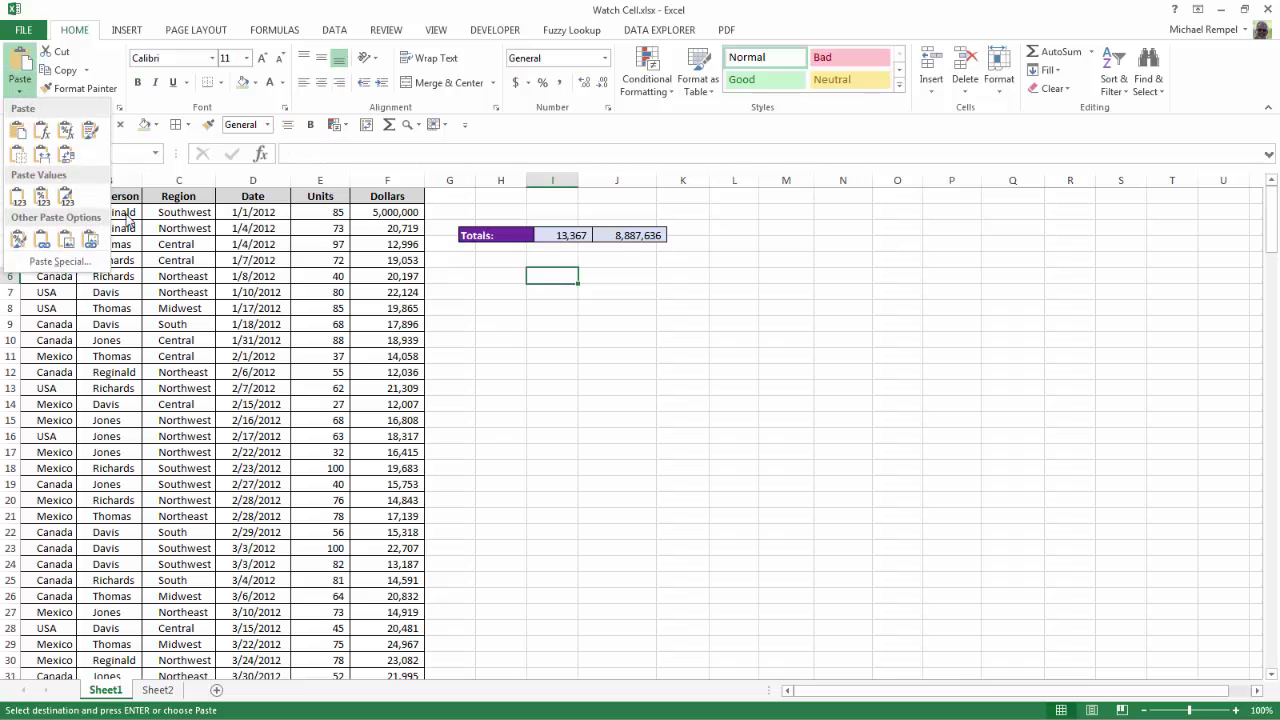
{"action": "left_click", "coordinate": [91, 243]}
{"action": "left_click", "coordinate": [500, 403]}
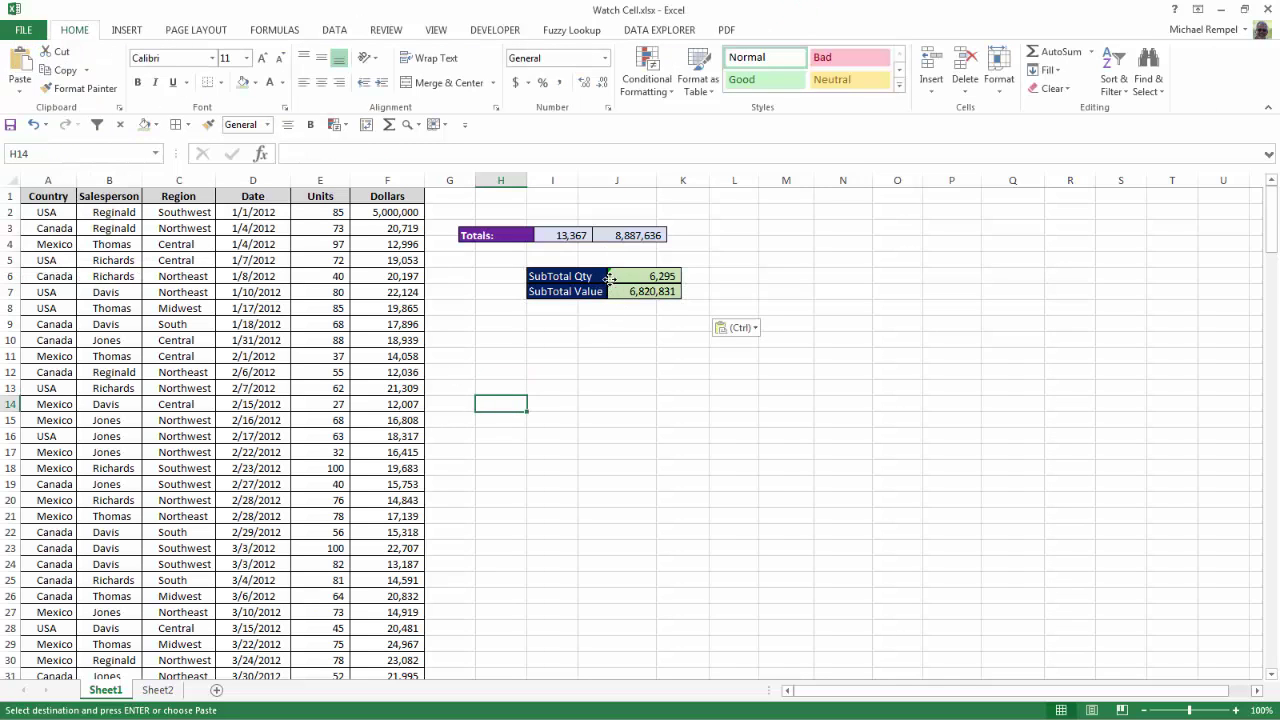
{"action": "left_click_drag", "start_coordinate": [609, 278], "coordinate": [782, 236]}
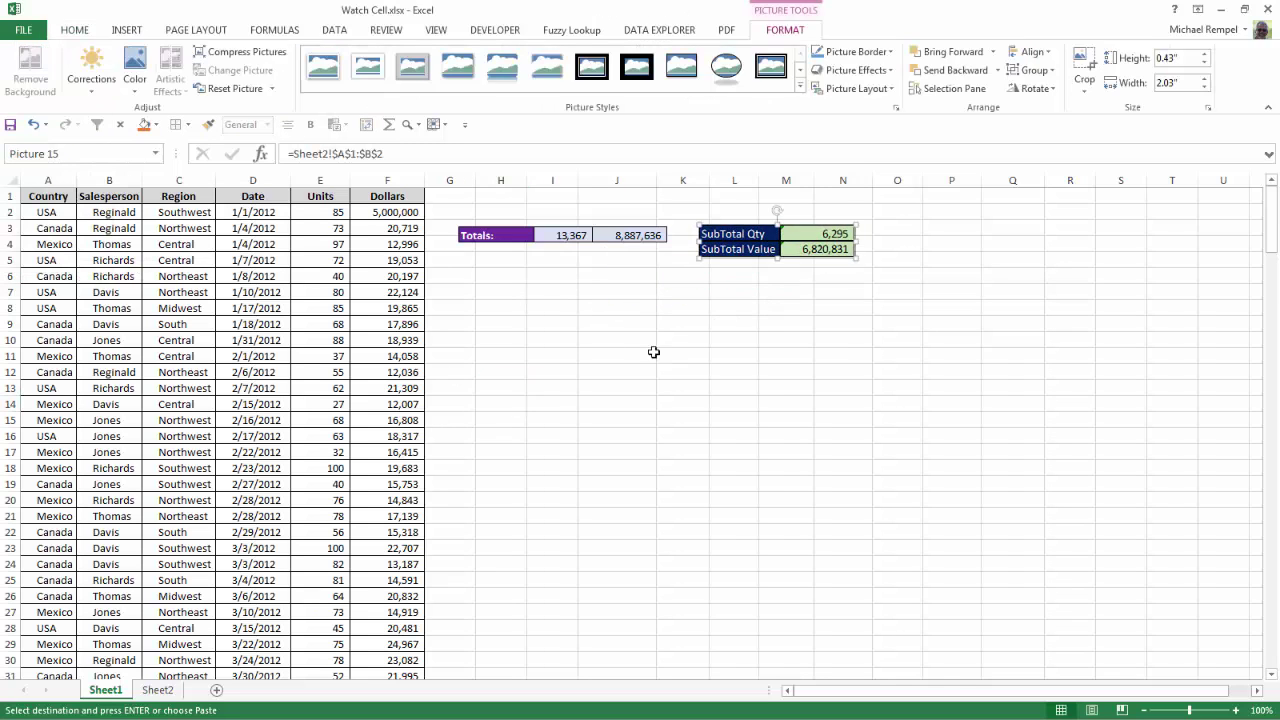
Step: Enter 0 in F2 and 560,000 in E2 so both linked pictures recalculate
{"action": "left_click", "coordinate": [395, 213]}
{"action": "type", "text": "0"}
{"action": "key", "text": "Return"}
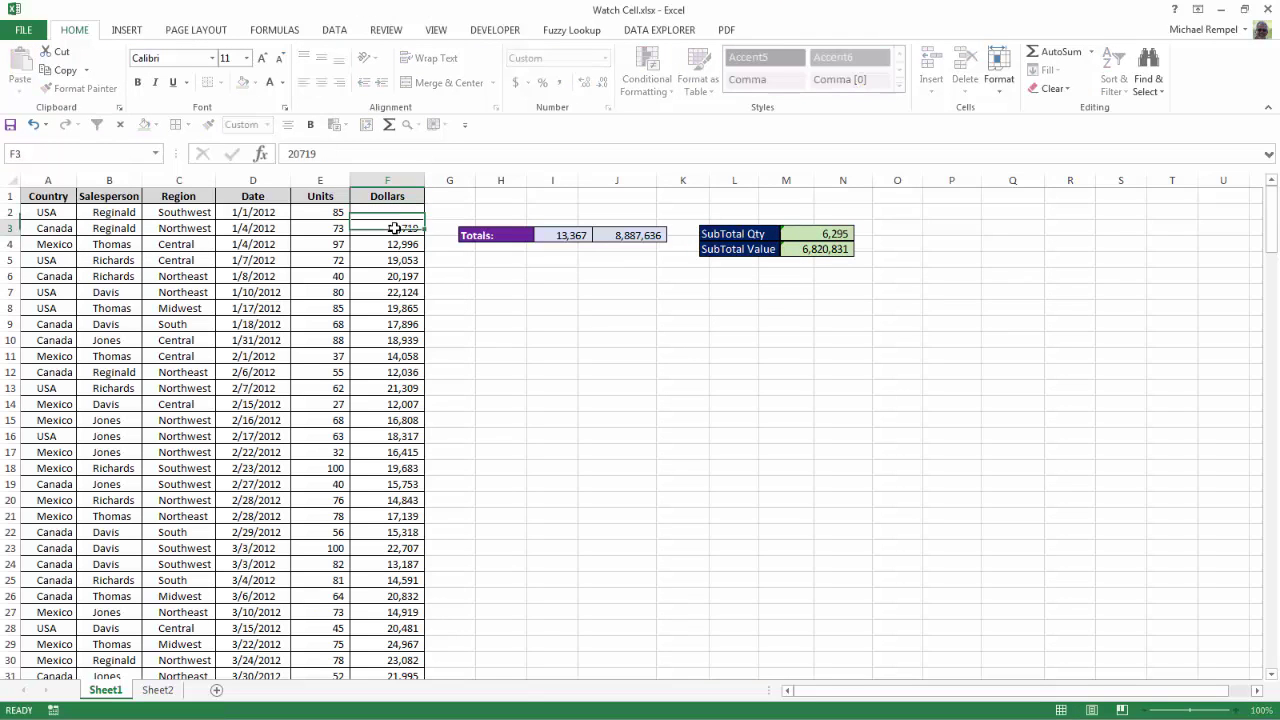
{"action": "left_click", "coordinate": [332, 213]}
{"action": "type", "text": "560000"}
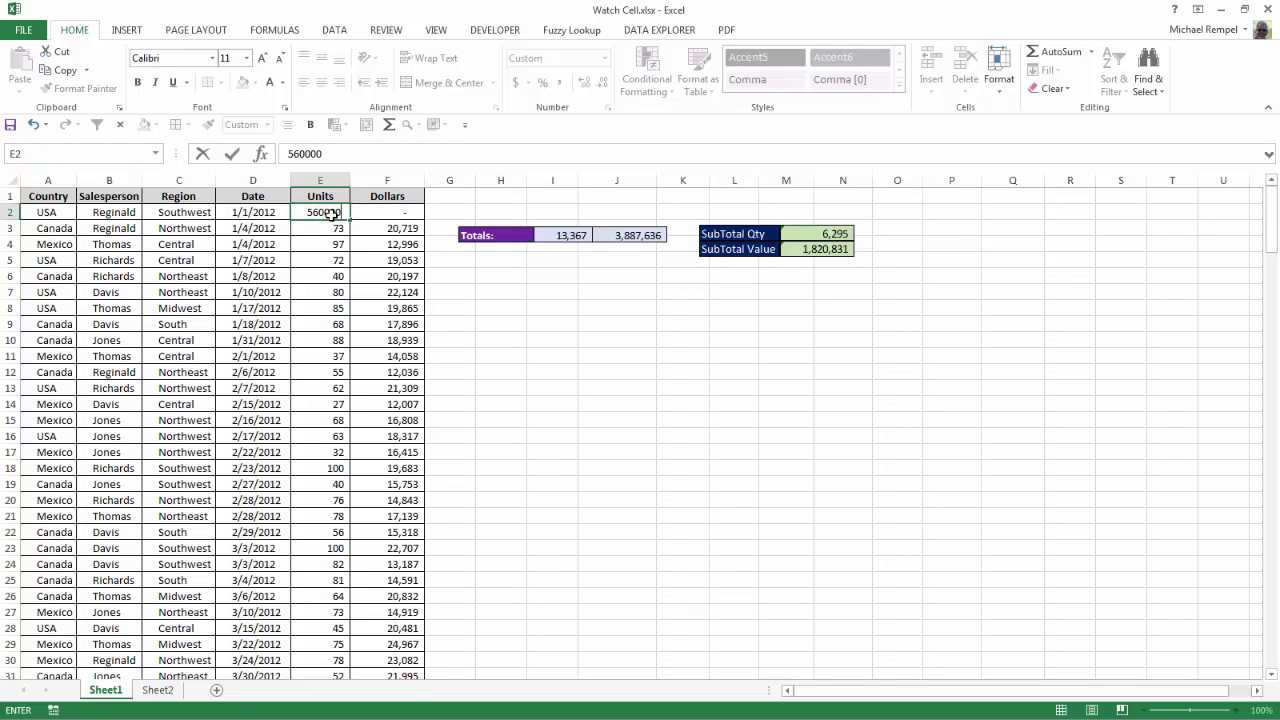
{"action": "key", "text": "Return"}
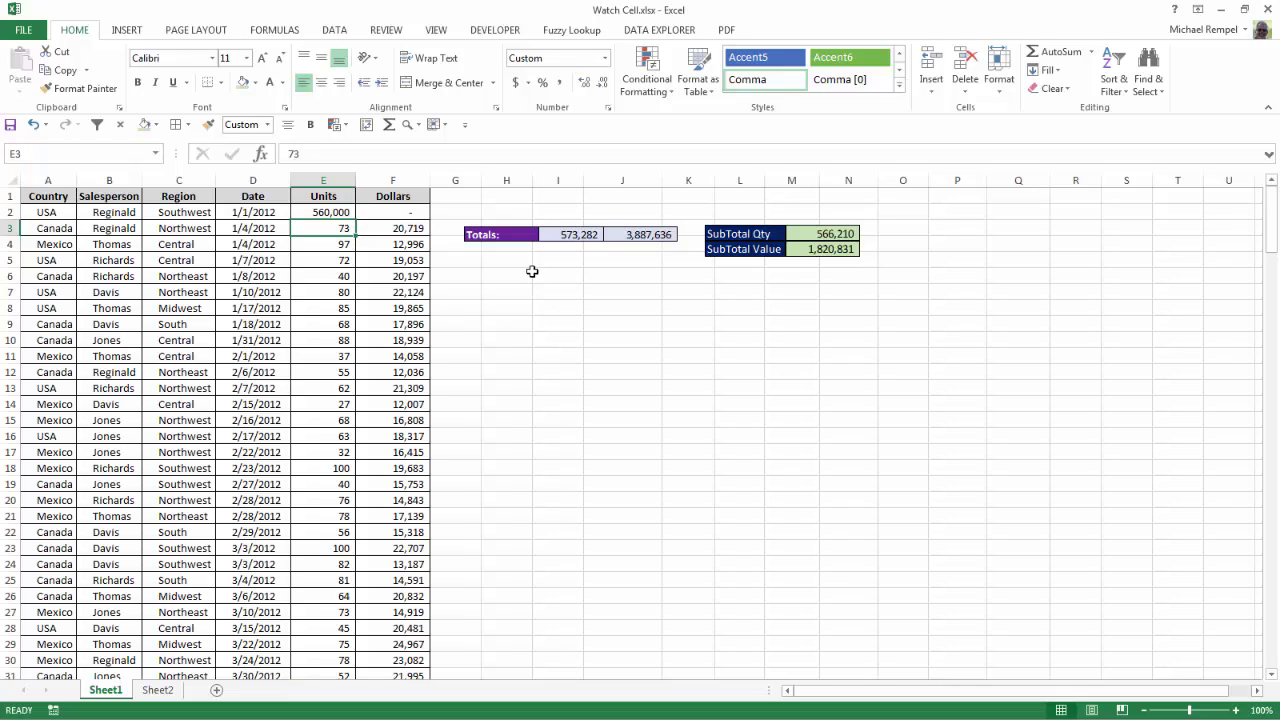
Step: Drag the Totals picture over the data and back up beside it, then jump to row 215
{"action": "left_click_drag", "start_coordinate": [535, 233], "coordinate": [194, 324]}
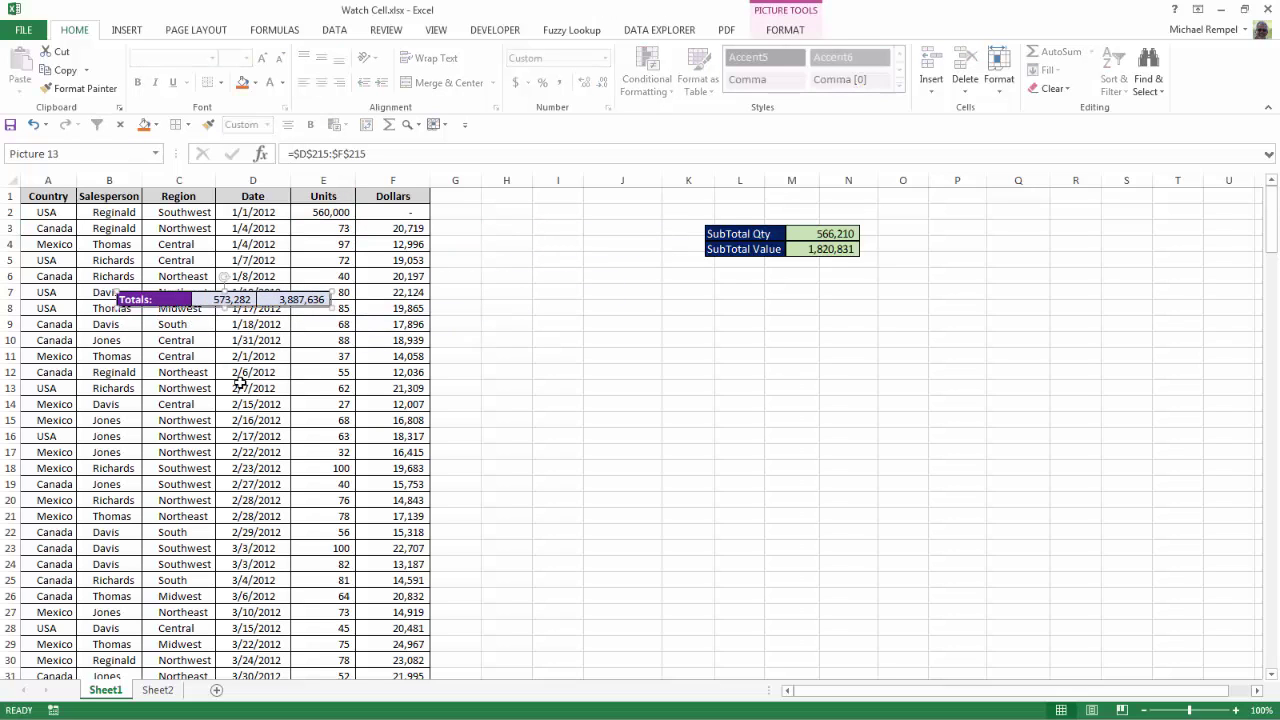
{"action": "left_click", "coordinate": [502, 346]}
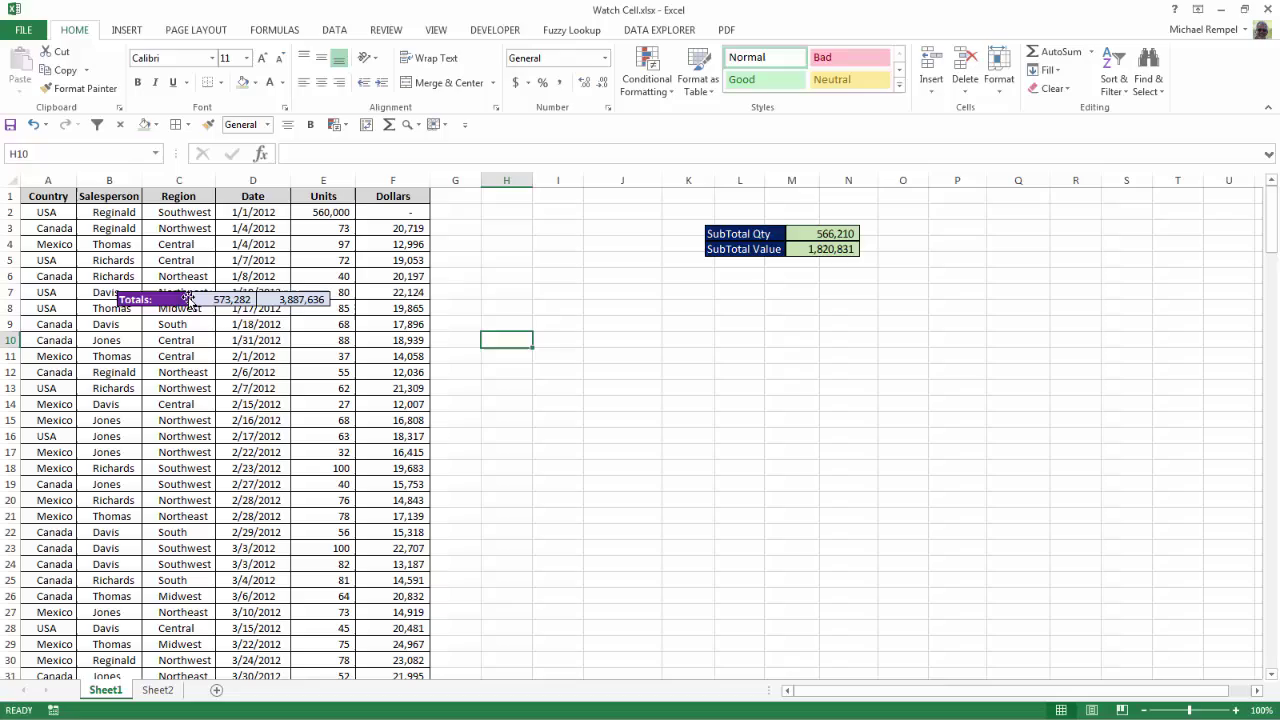
{"action": "left_click_drag", "start_coordinate": [195, 300], "coordinate": [470, 224]}
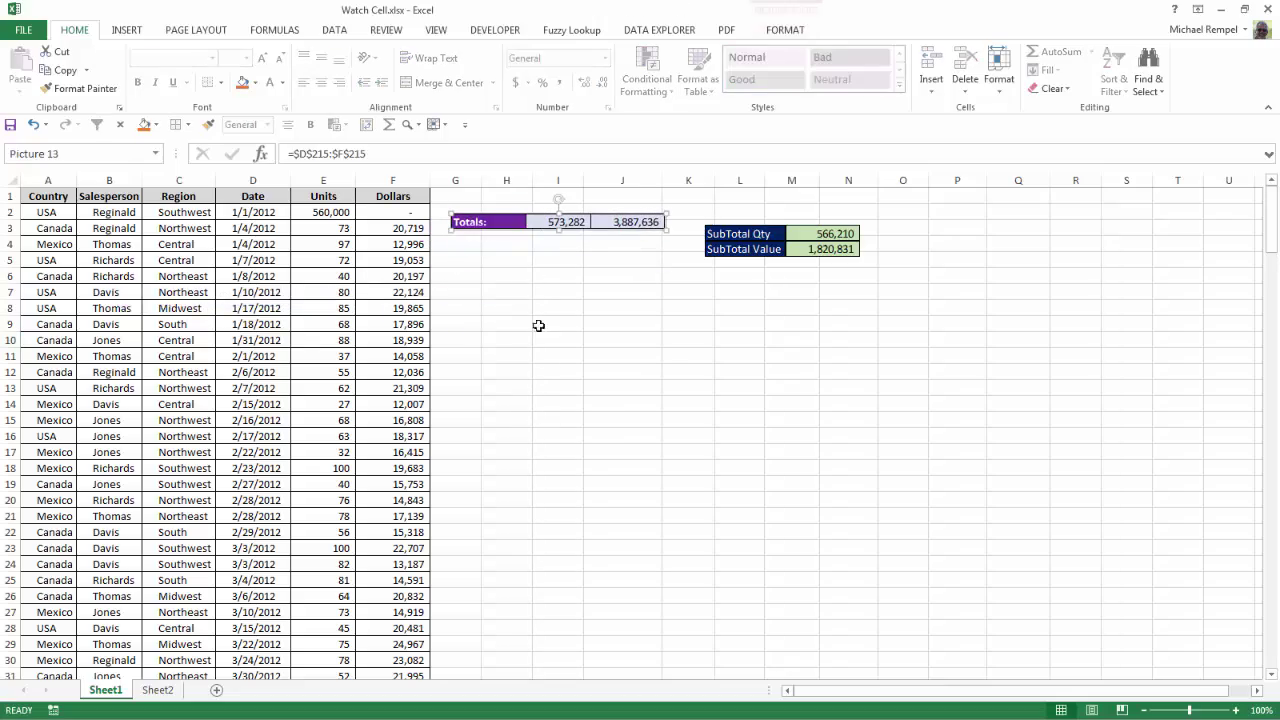
{"action": "left_click", "coordinate": [536, 374]}
{"action": "key", "text": "Page_Down"}
{"action": "key", "text": "Page_Down"}
{"action": "key", "text": "Page_Down"}
{"action": "key", "text": "Page_Down"}
{"action": "key", "text": "Page_Down"}
{"action": "key", "text": "Page_Down"}
{"action": "key", "text": "Page_Down"}
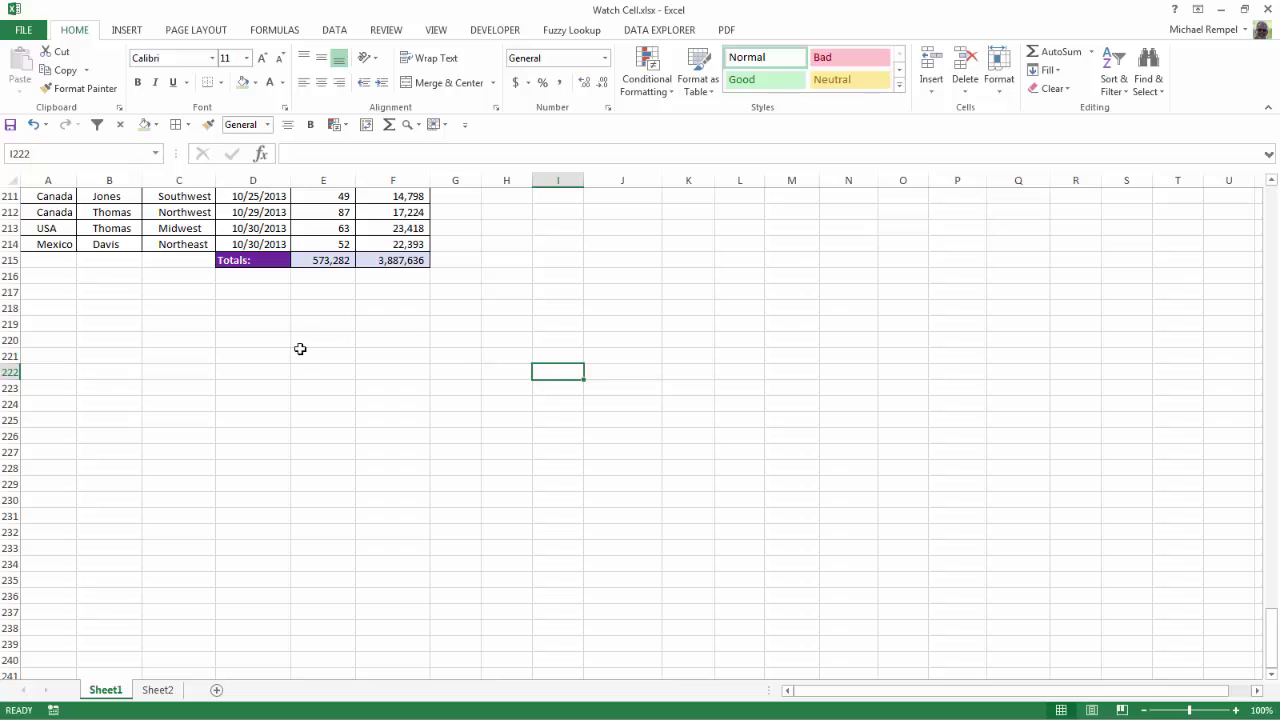
Step: Set No Fill on D215:F215 and move the now see-through Totals picture to test it
{"action": "left_click_drag", "start_coordinate": [254, 260], "coordinate": [362, 262]}
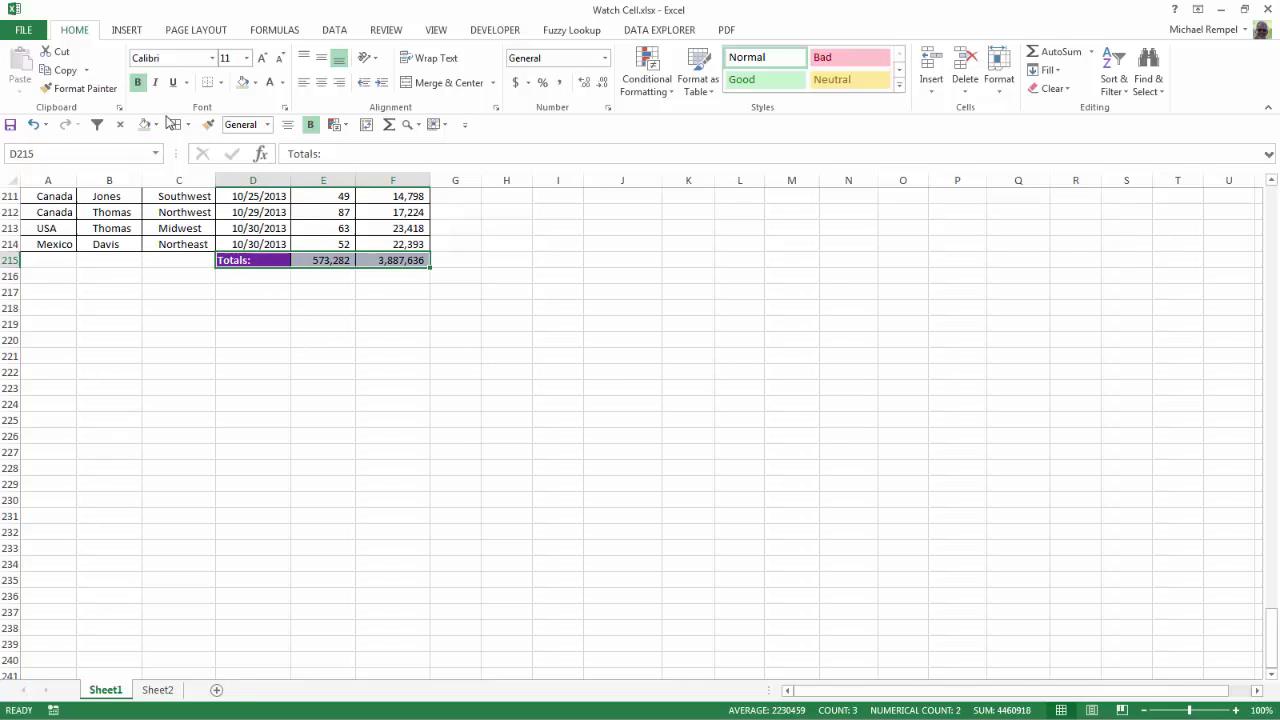
{"action": "left_click", "coordinate": [158, 128]}
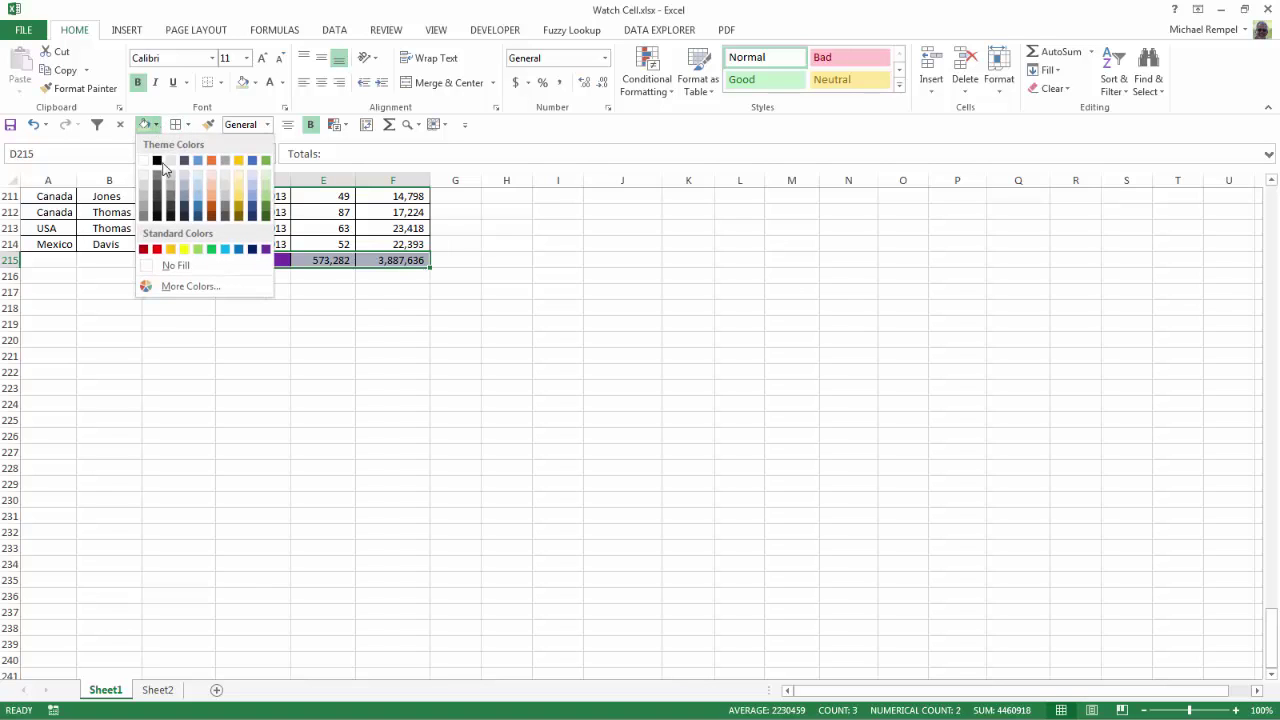
{"action": "left_click", "coordinate": [174, 264]}
{"action": "left_click_drag", "start_coordinate": [276, 369], "coordinate": [282, 363]}
{"action": "key", "text": "ctrl+Home"}
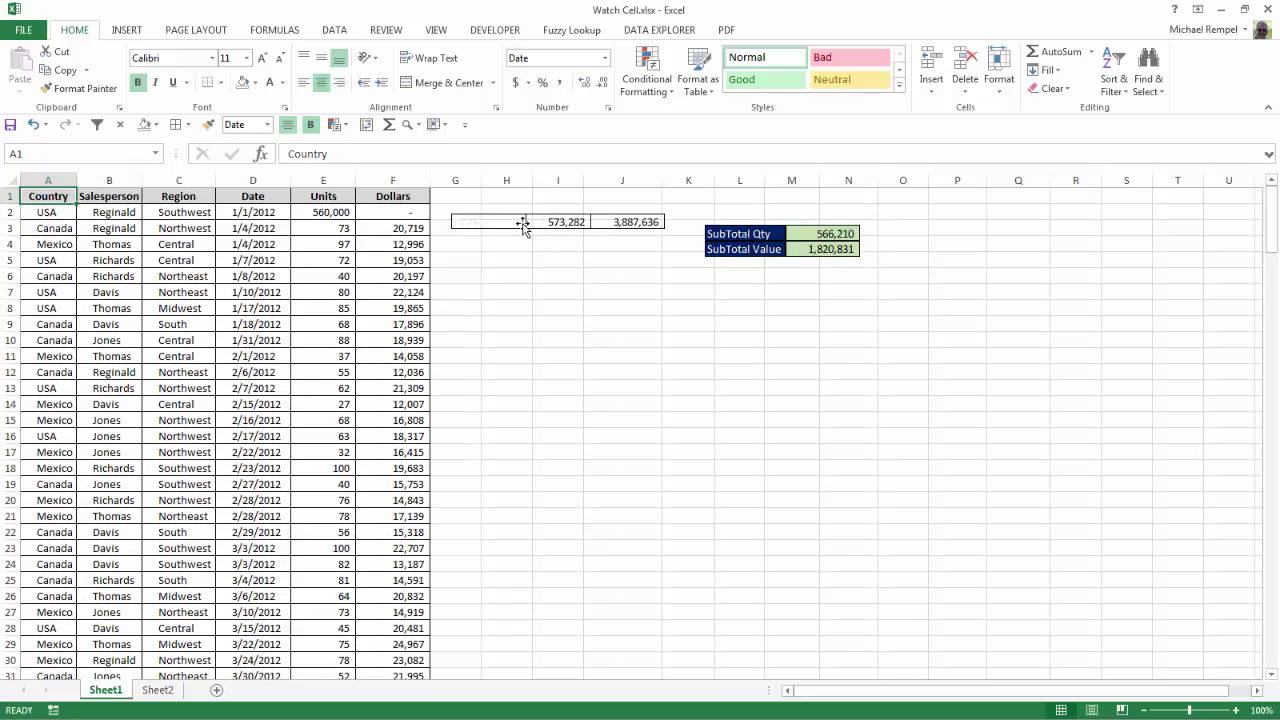
{"action": "mouse_move", "coordinate": [520, 222]}
{"action": "left_mouse_down"}
{"action": "mouse_move", "coordinate": [270, 289]}
{"action": "mouse_move", "coordinate": [215, 265]}
{"action": "mouse_move", "coordinate": [212, 343]}
{"action": "mouse_move", "coordinate": [240, 353]}
{"action": "mouse_move", "coordinate": [257, 332]}
{"action": "mouse_move", "coordinate": [374, 316]}
{"action": "mouse_move", "coordinate": [510, 226]}
{"action": "left_mouse_up"}
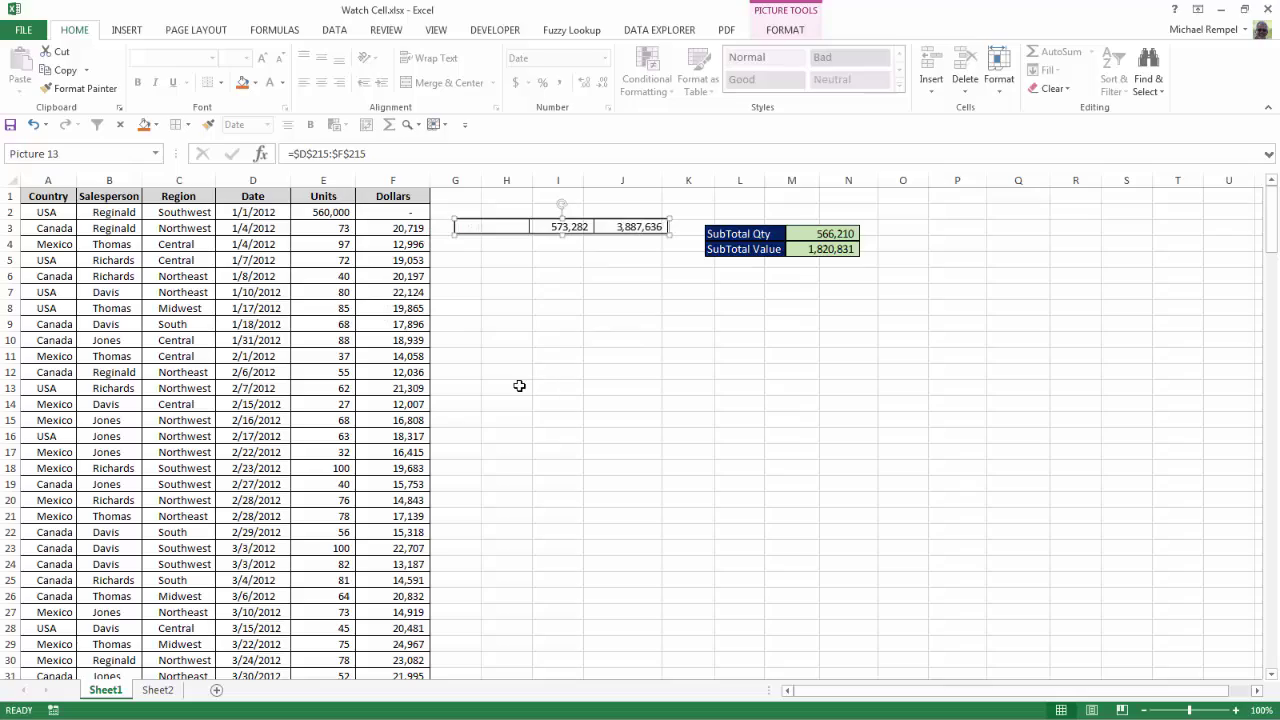
Step: Fill the Totals label in D215 purple and the values in E215:F215 light gold
{"action": "scroll", "coordinate": [519, 385], "scroll_direction": "down", "scroll_amount": 20}
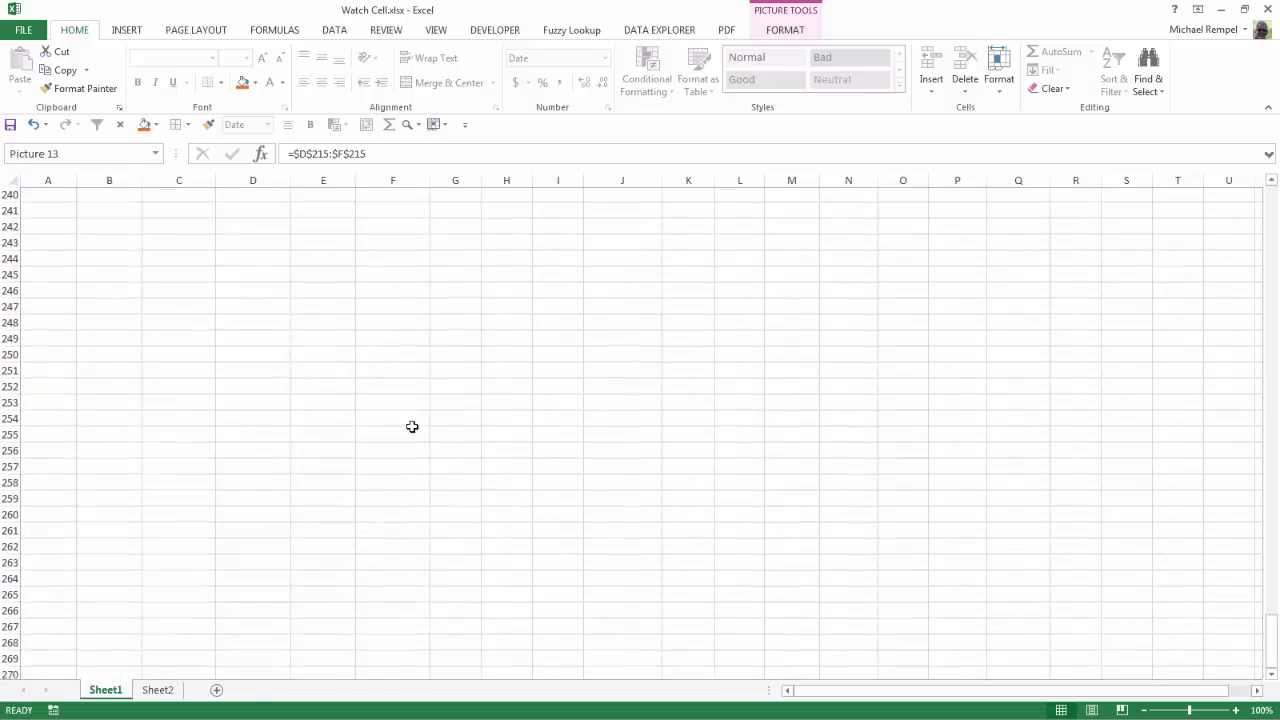
{"action": "scroll", "coordinate": [412, 427], "scroll_direction": "up", "scroll_amount": 10}
{"action": "left_click", "coordinate": [251, 258]}
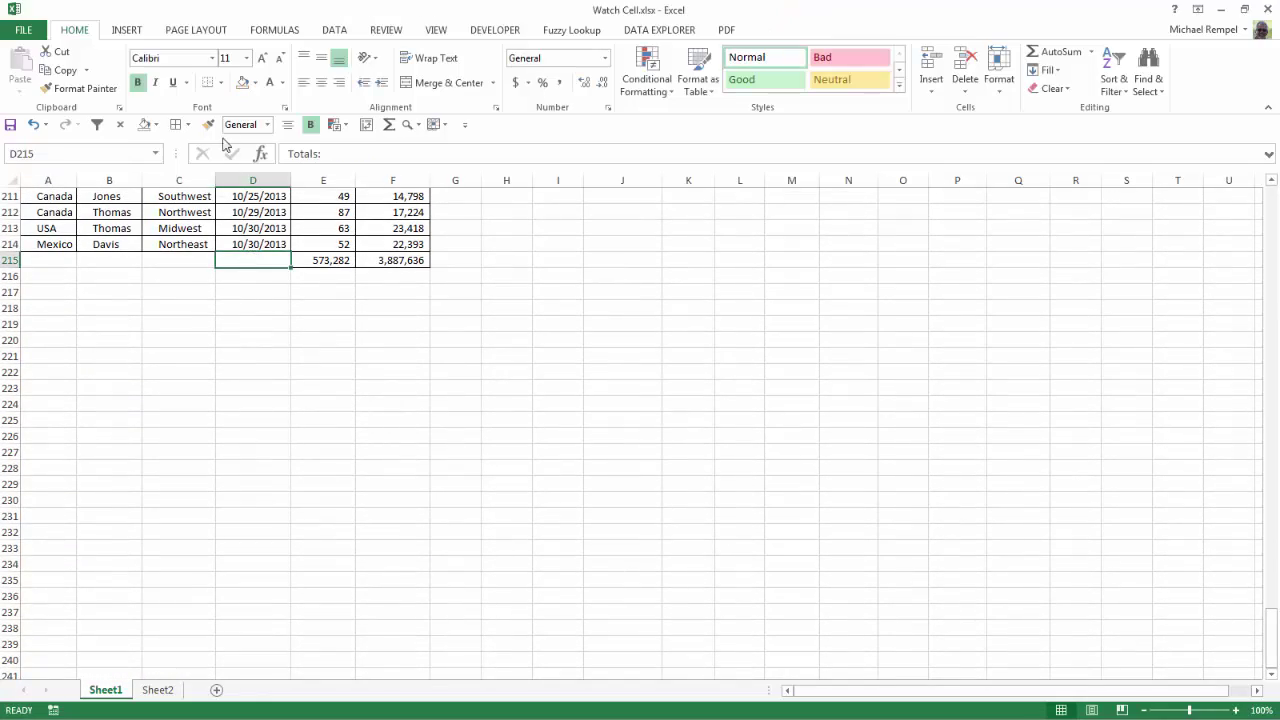
{"action": "left_click", "coordinate": [256, 83]}
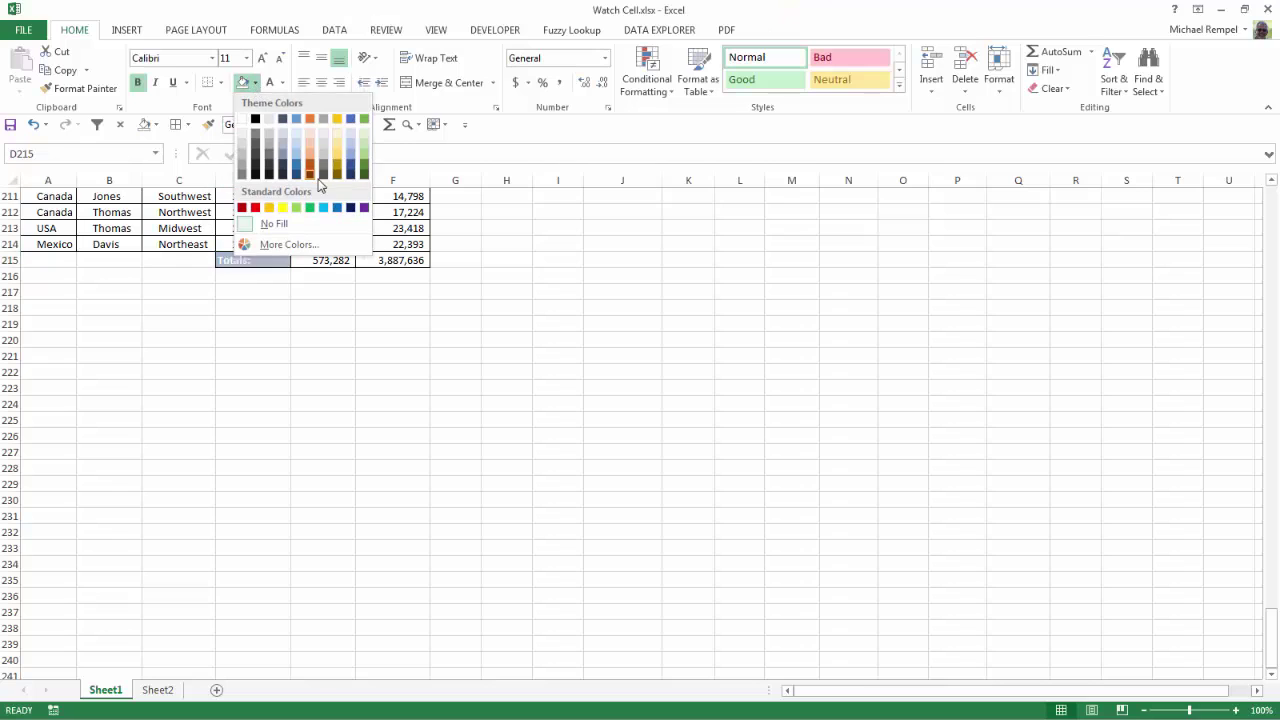
{"action": "left_click", "coordinate": [363, 208]}
{"action": "left_click_drag", "start_coordinate": [337, 262], "coordinate": [367, 262]}
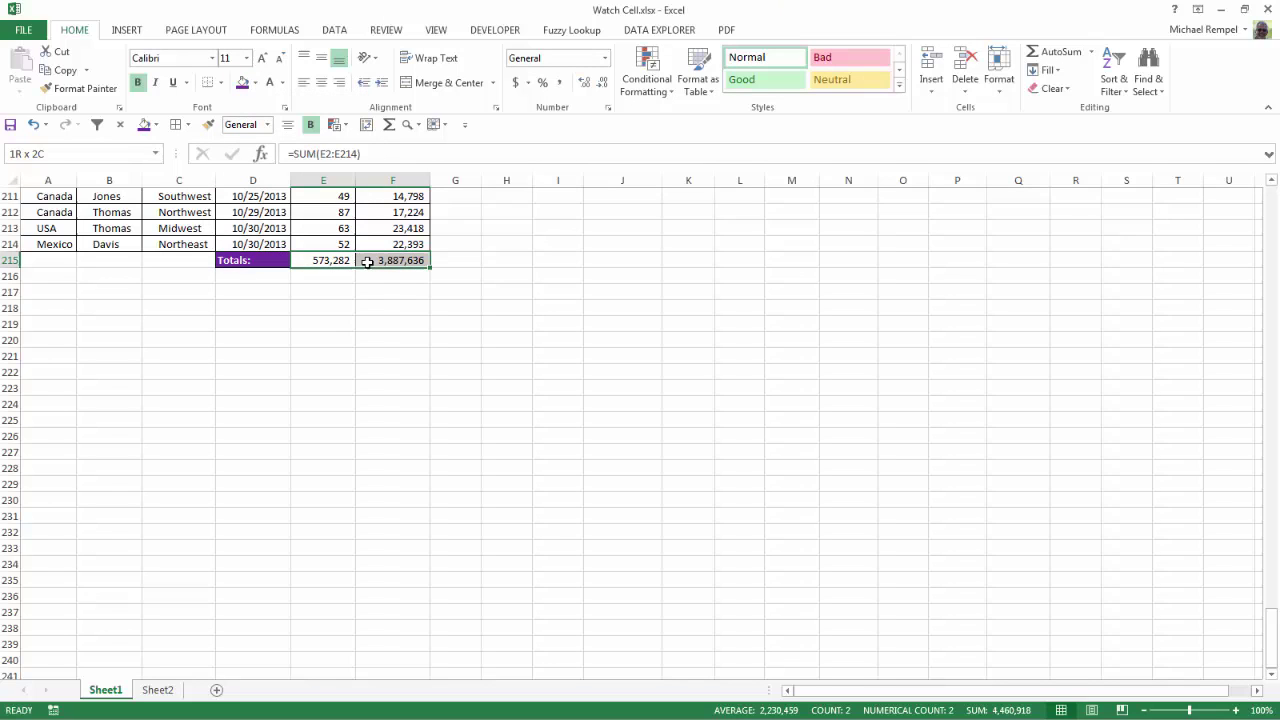
{"action": "left_click", "coordinate": [254, 84]}
{"action": "left_click", "coordinate": [337, 147]}
{"action": "left_click", "coordinate": [368, 326]}
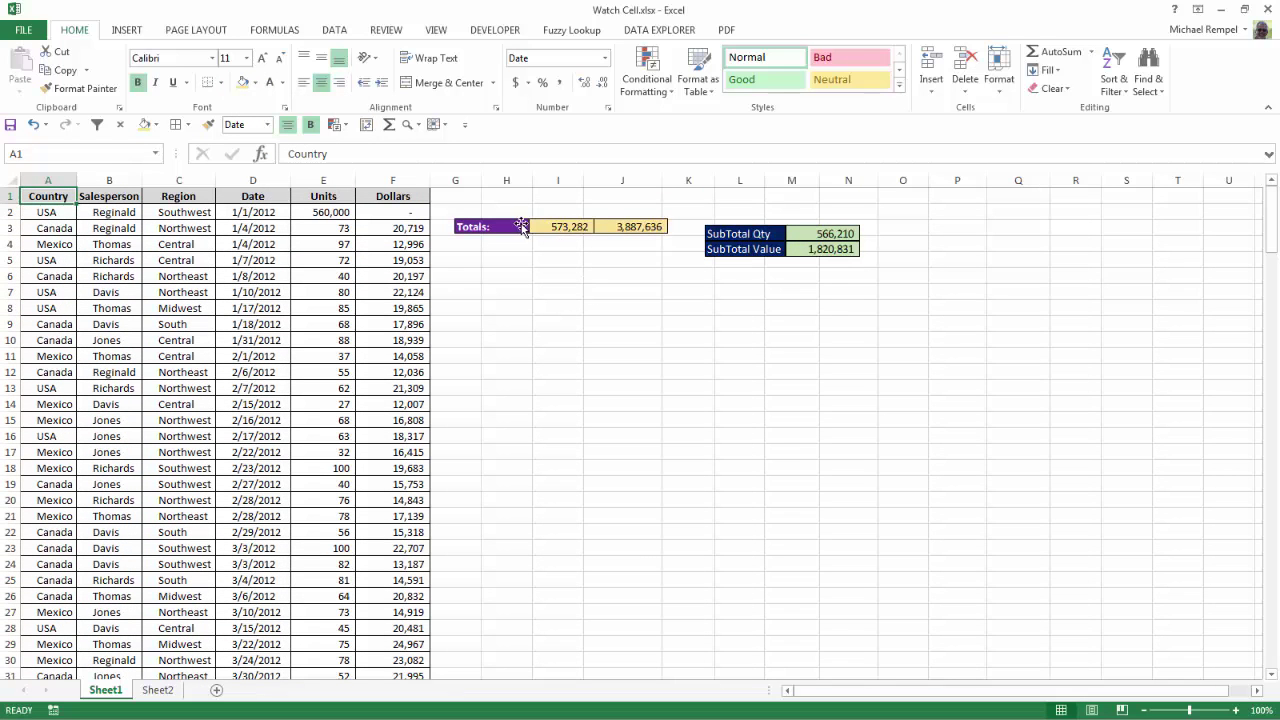
Step: Drag the recoloured Totals picture over row 7 and slide it right to check readability
{"action": "left_click_drag", "start_coordinate": [521, 226], "coordinate": [253, 287]}
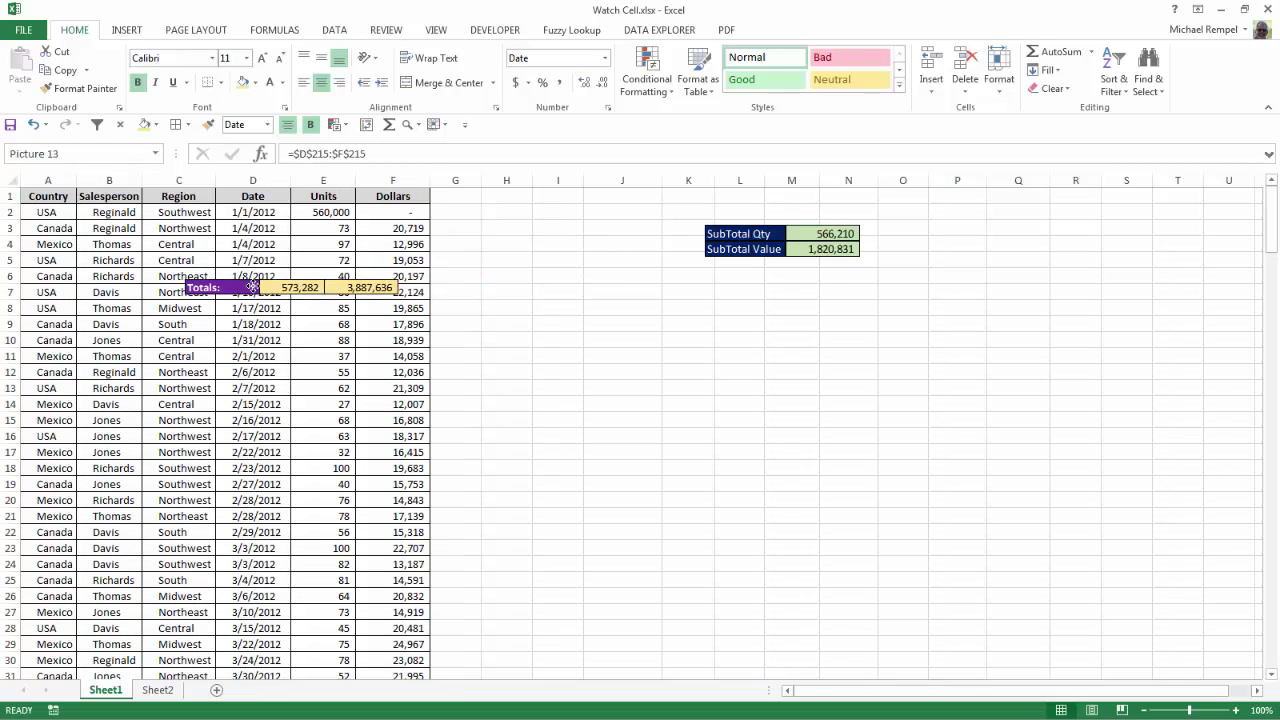
{"action": "left_click", "coordinate": [600, 338]}
{"action": "left_click_drag", "start_coordinate": [293, 296], "coordinate": [535, 292]}
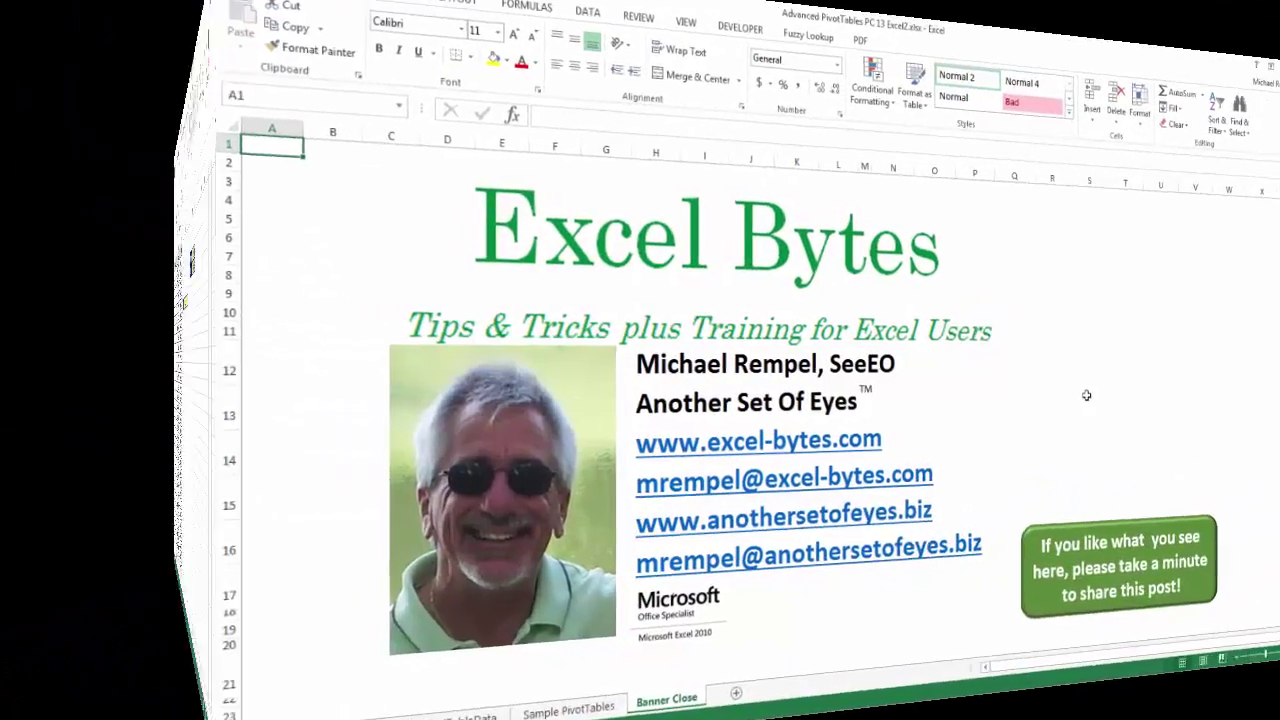